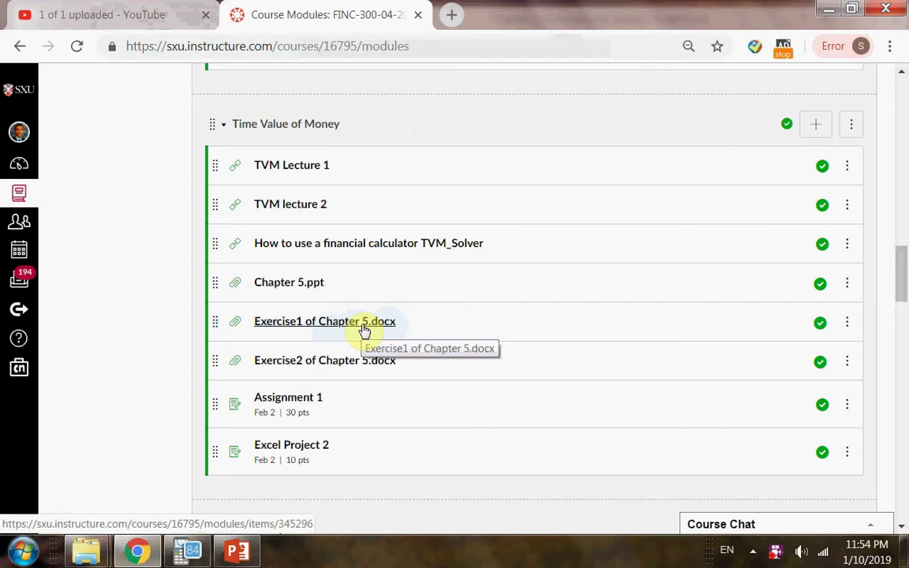
- Open Exercise1 of Chapter 5.docx from the Time Value of Money module in full-screen preview and read question 1
left_click(364, 331)
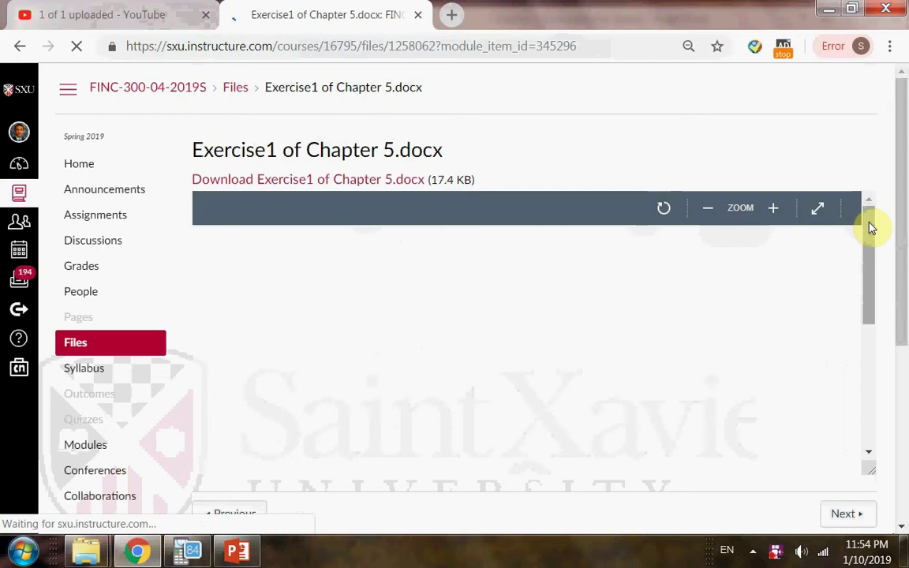
left_click(826, 217)
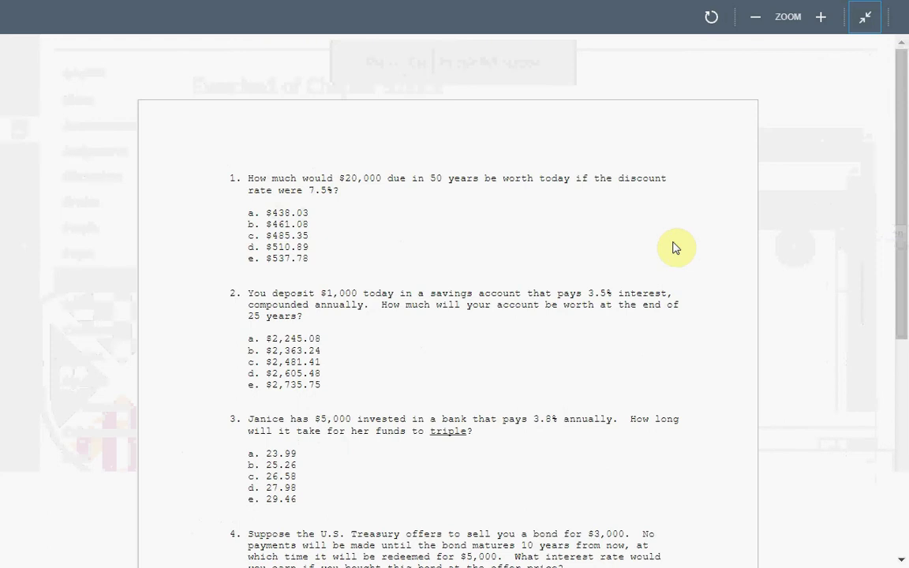
scroll(675, 248, "down", 1)
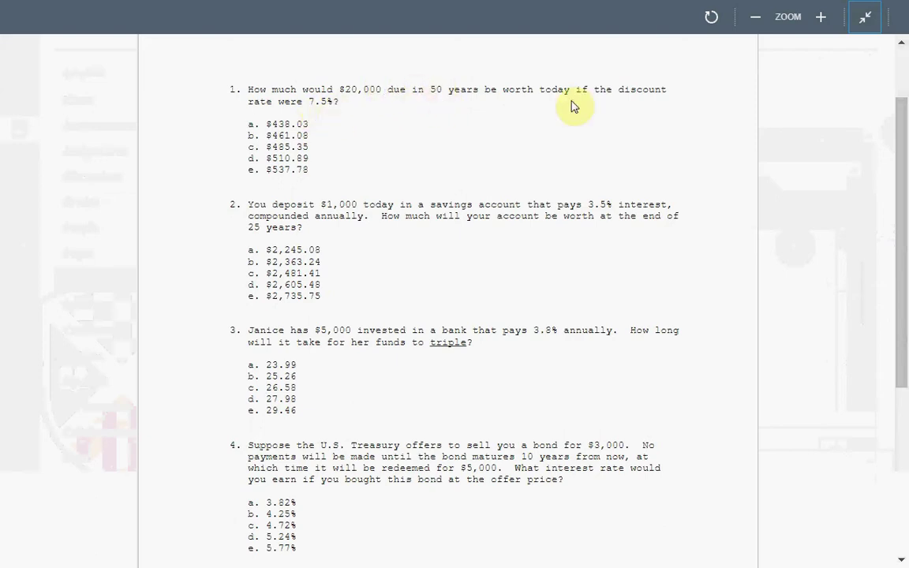
- Switch to the TI-SmartView calculator and set N to 50 and I% to 7.5 for question 1
key("alt+Tab")
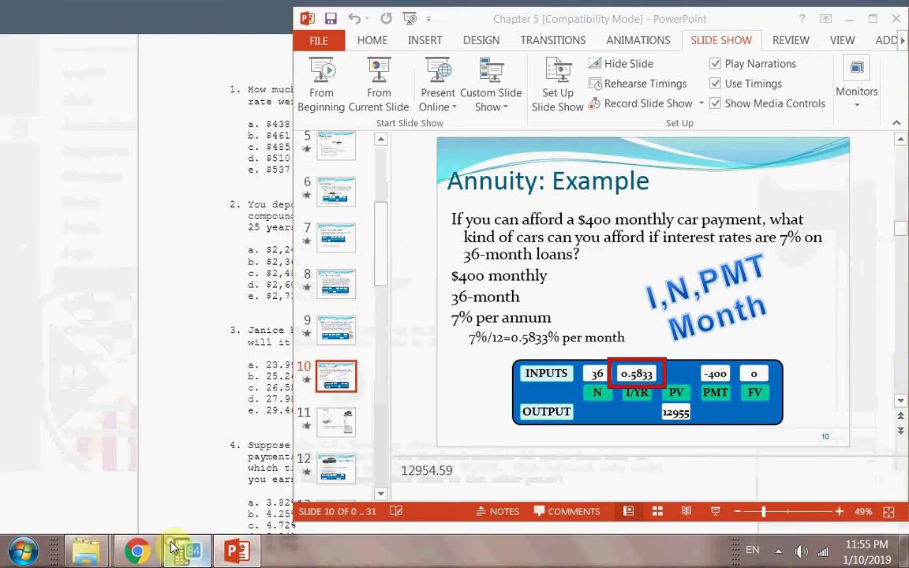
left_click(172, 546)
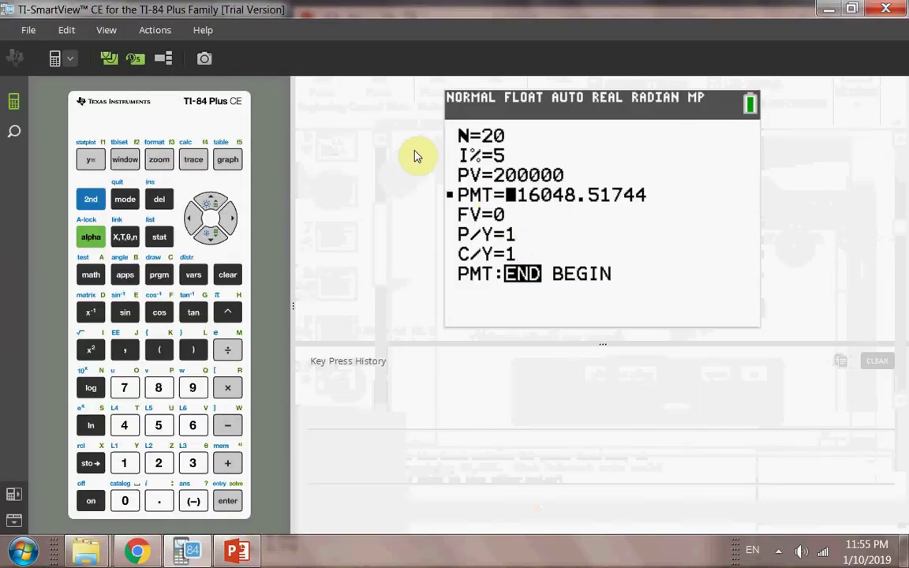
key("Up")
key("Up")
key("Up")
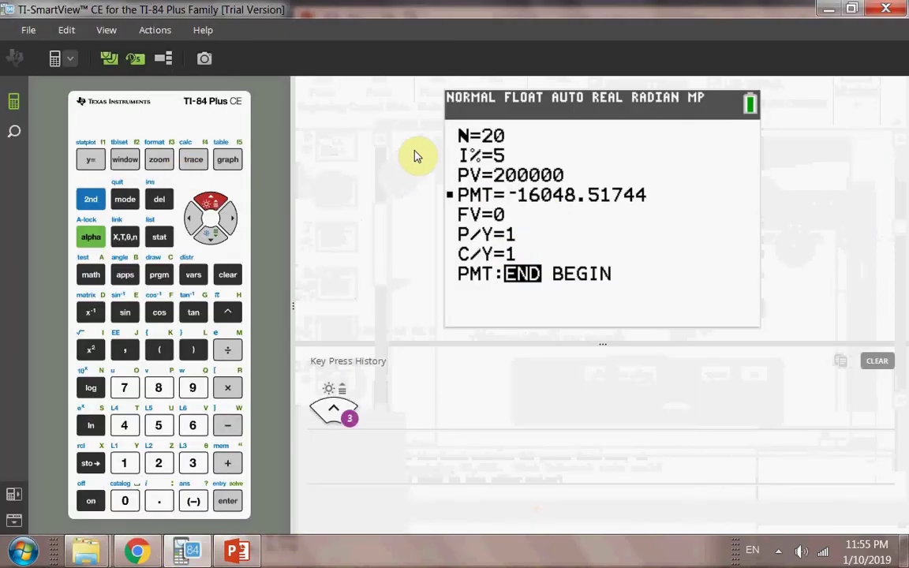
type("5")
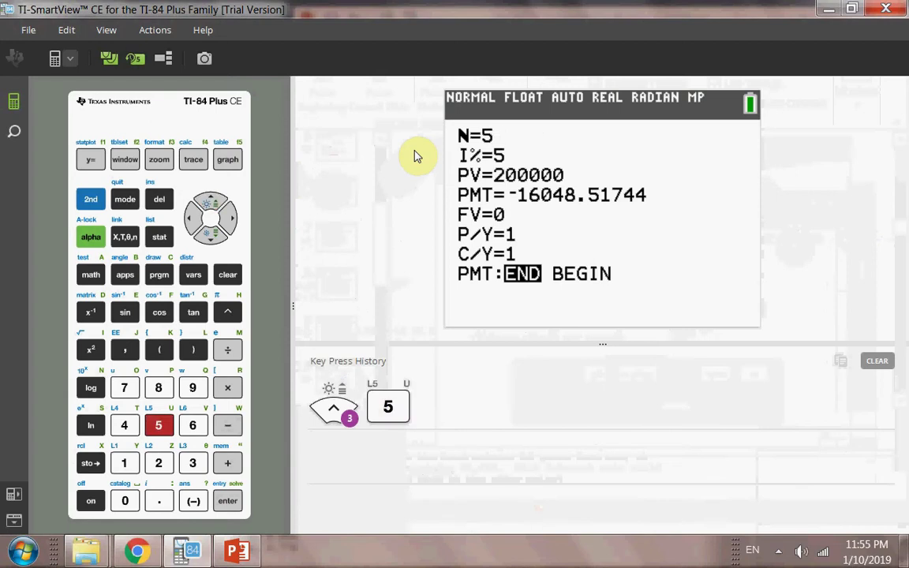
type("0")
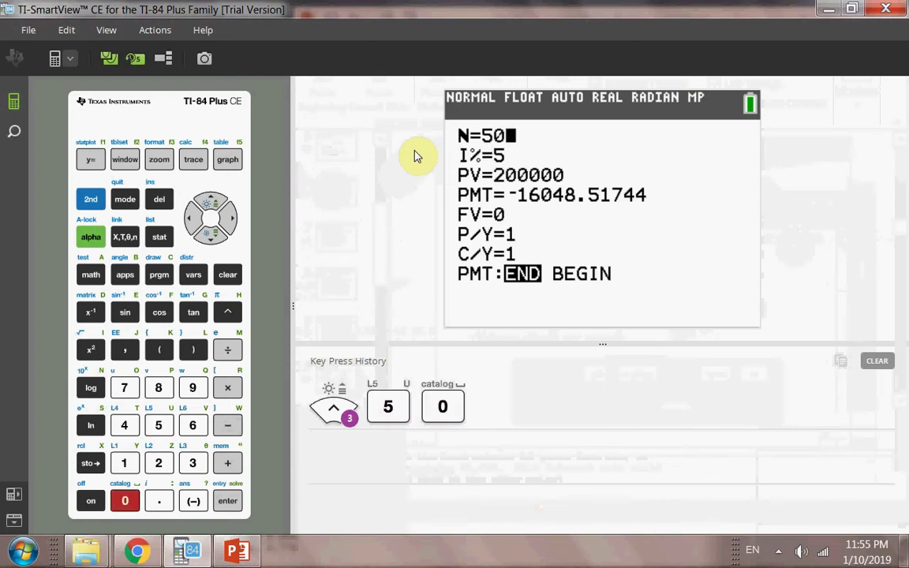
key("Return")
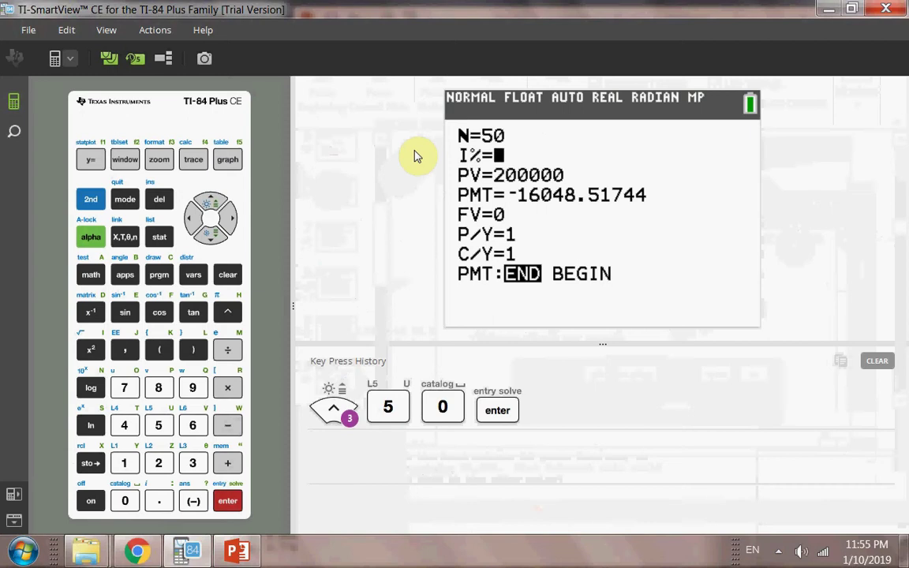
type("7.5")
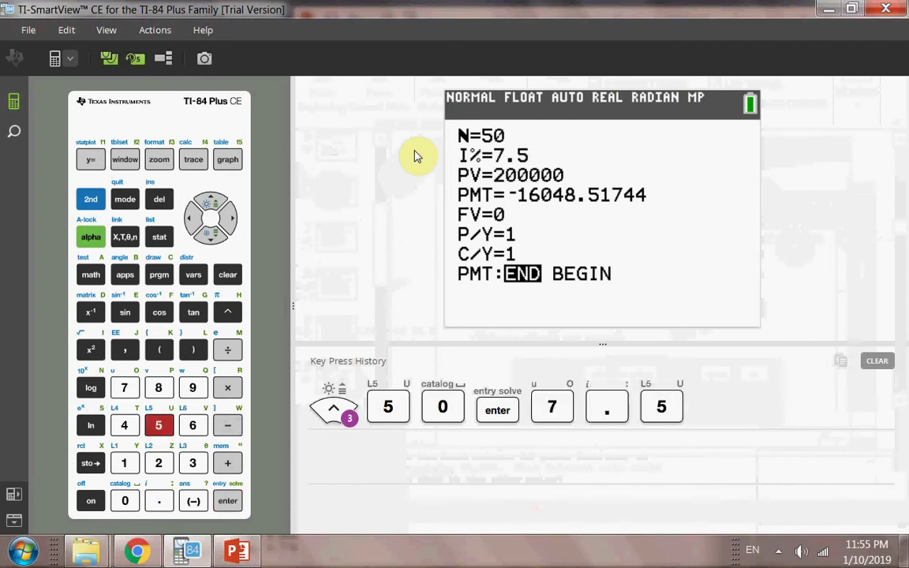
- Set both PV and PMT to 0 in the TVM solver
key("Down")
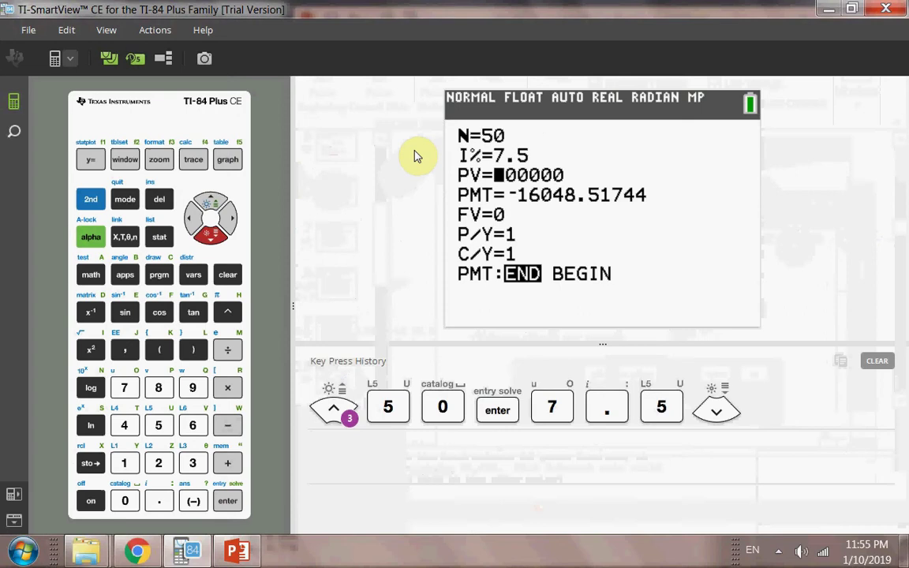
type("0")
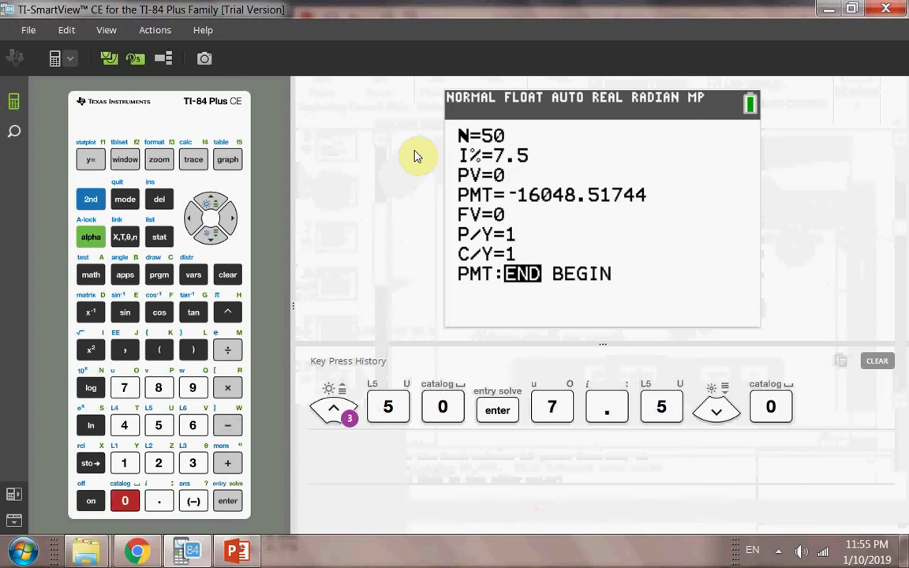
key("Down")
type("0")
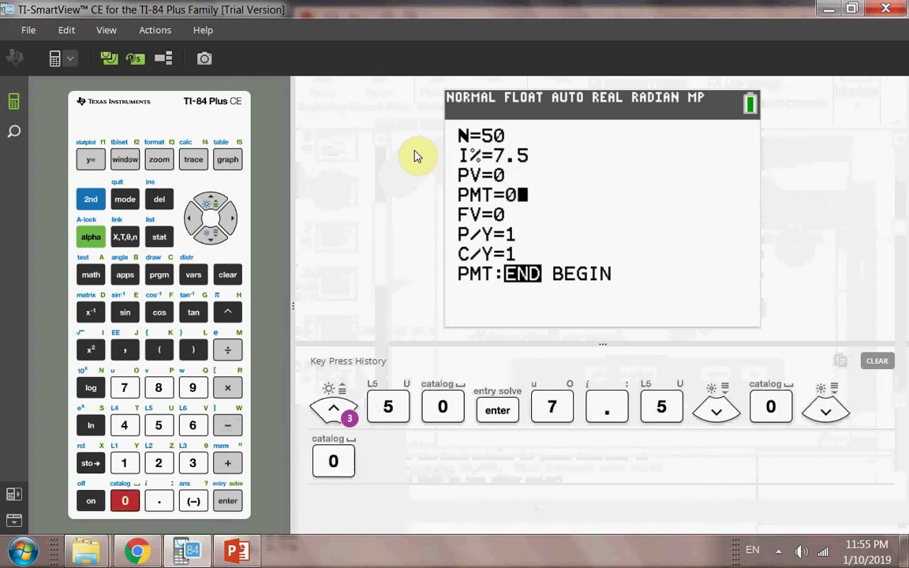
- Recheck the amount due in question 1 of the exercise document and set FV to 20000 in the TVM solver
key("Down")
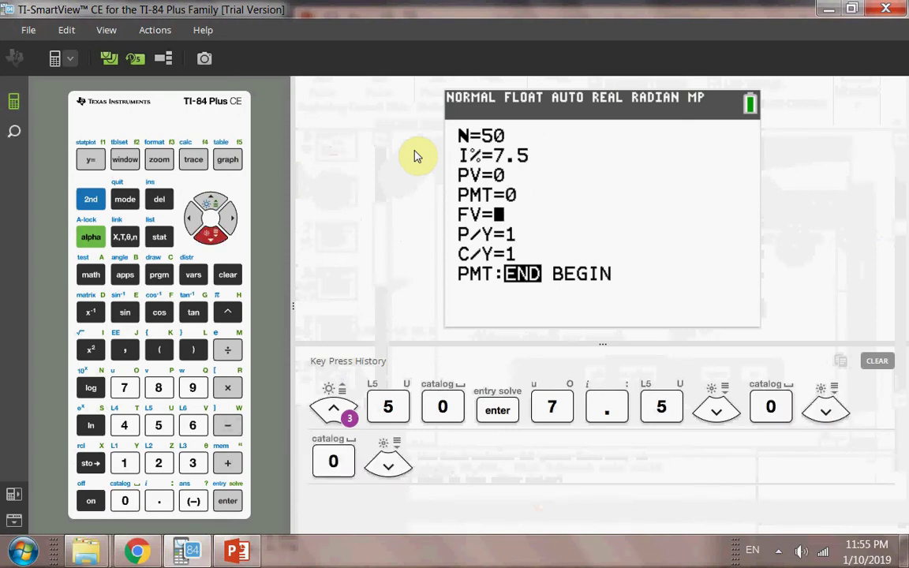
key("alt+Tab")
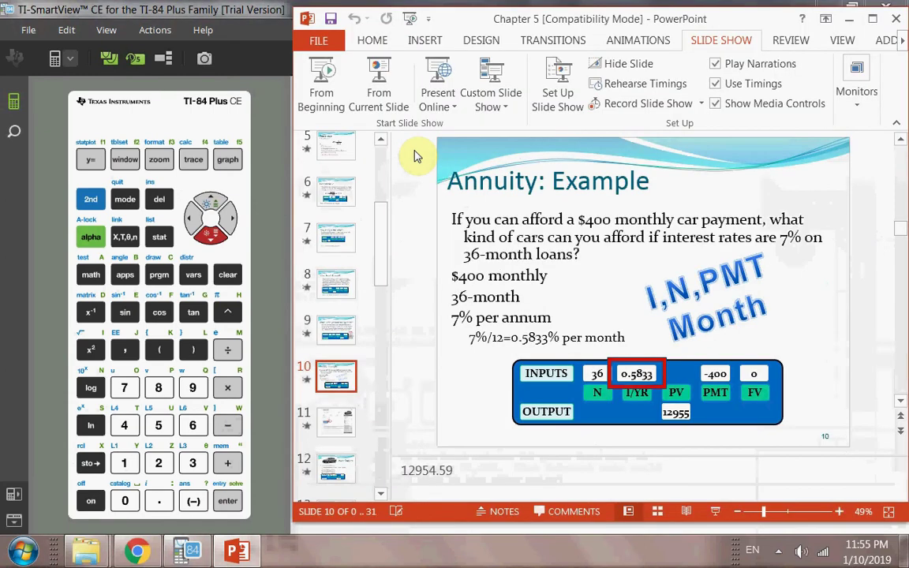
key("alt+Tab")
key("alt+Tab")
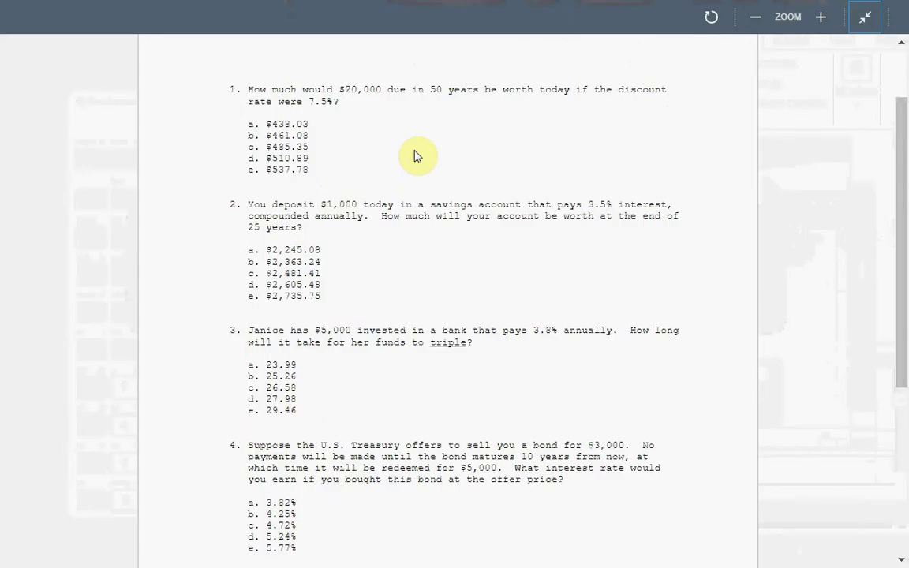
key("alt+Tab")
key("alt+Tab")
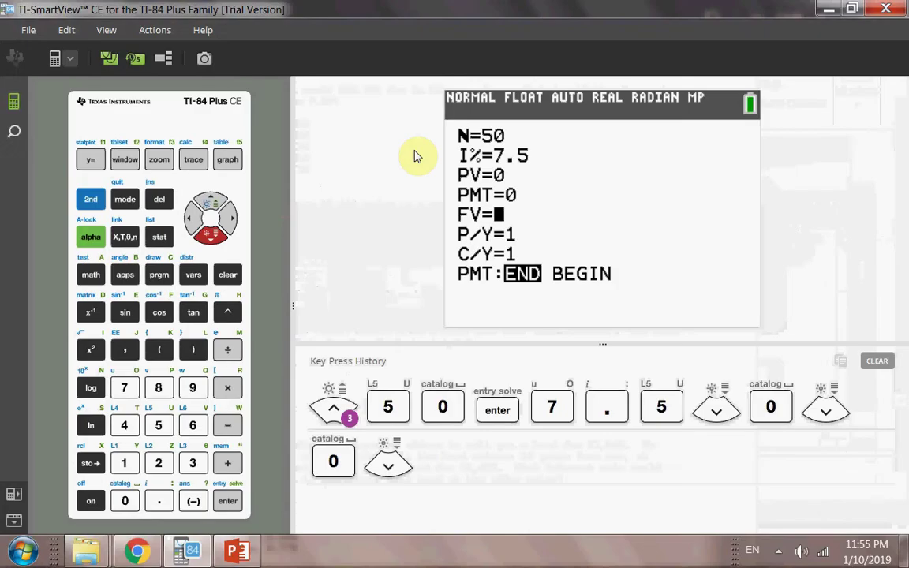
type("200")
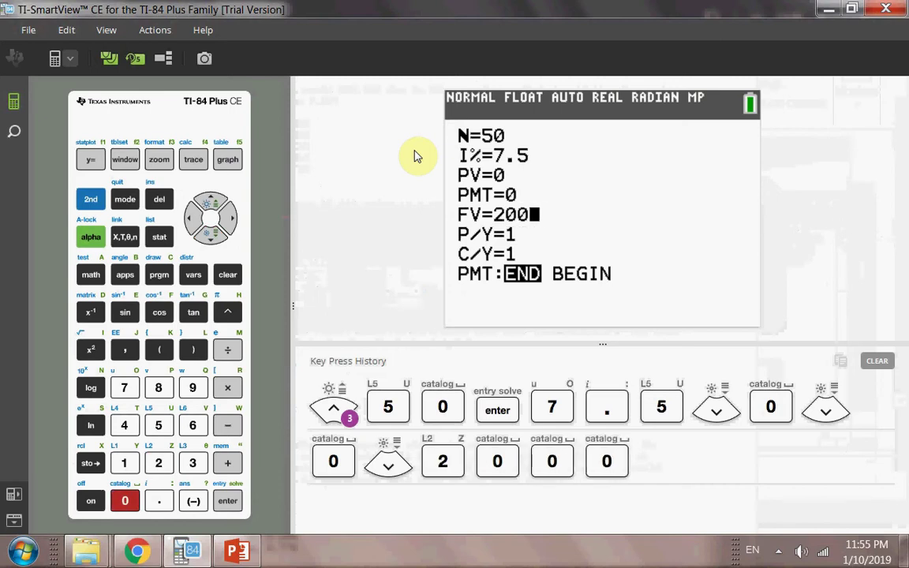
type("00")
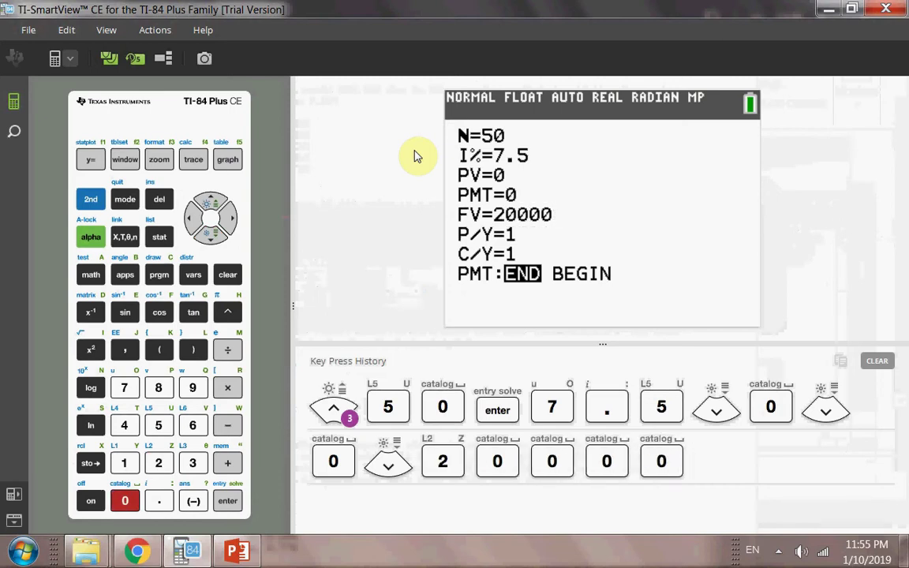
- Solve for PV in the TVM solver, and highlight answer e, $537.78, under question 1 in the exercise document
key("Up")
key("Up")
key("Up")
key("Down")
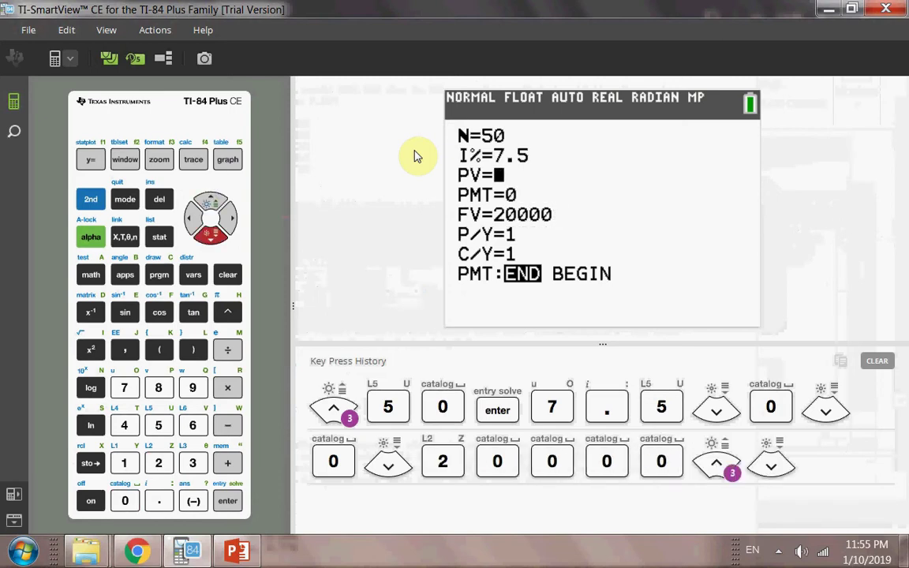
left_click(91, 236)
left_click(227, 500)
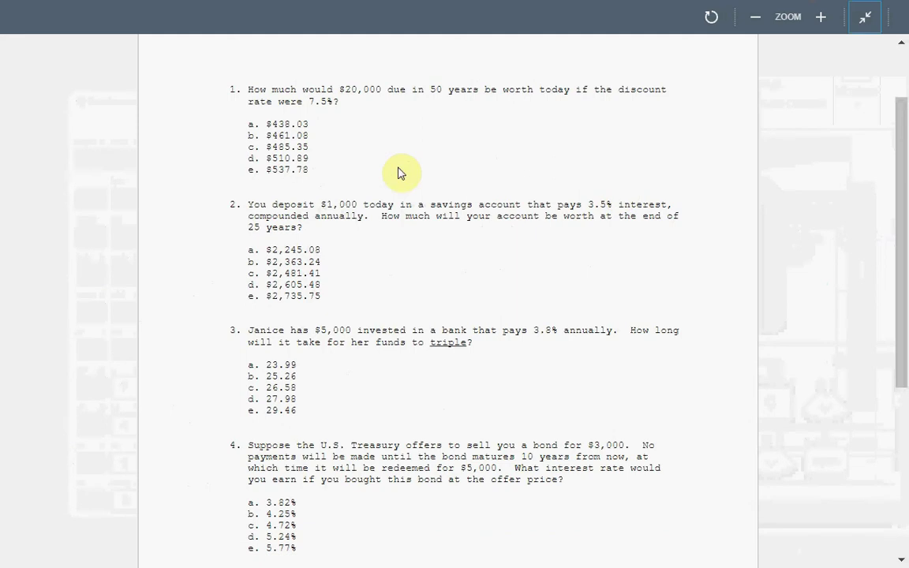
left_click_drag(265, 169, 313, 169)
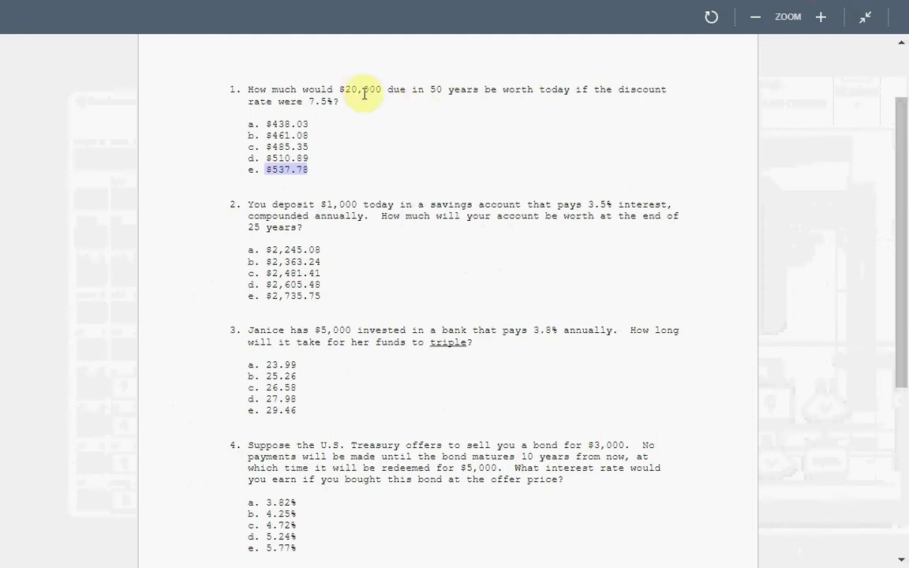
left_click(454, 242)
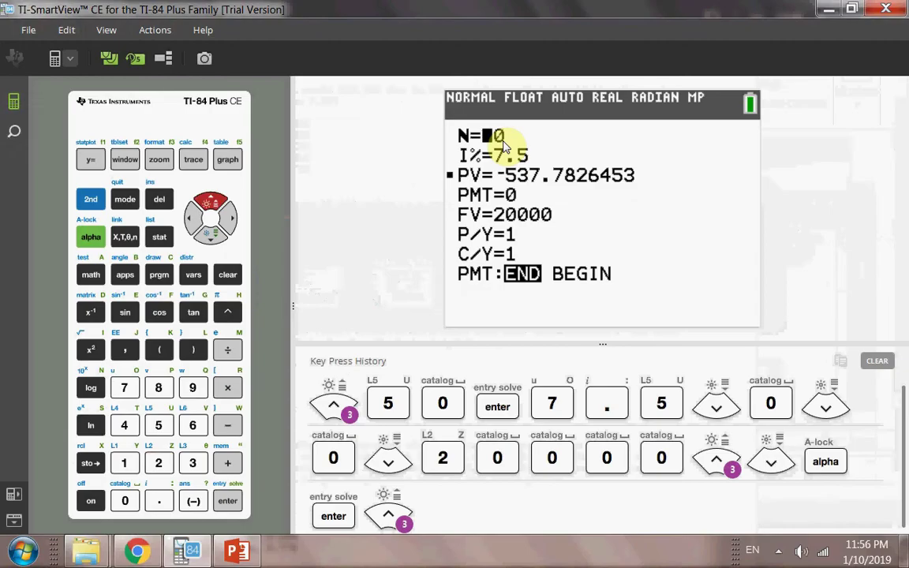
- Set N to 25 and I% to 3.5 in the TVM solver for question 2
key("2")
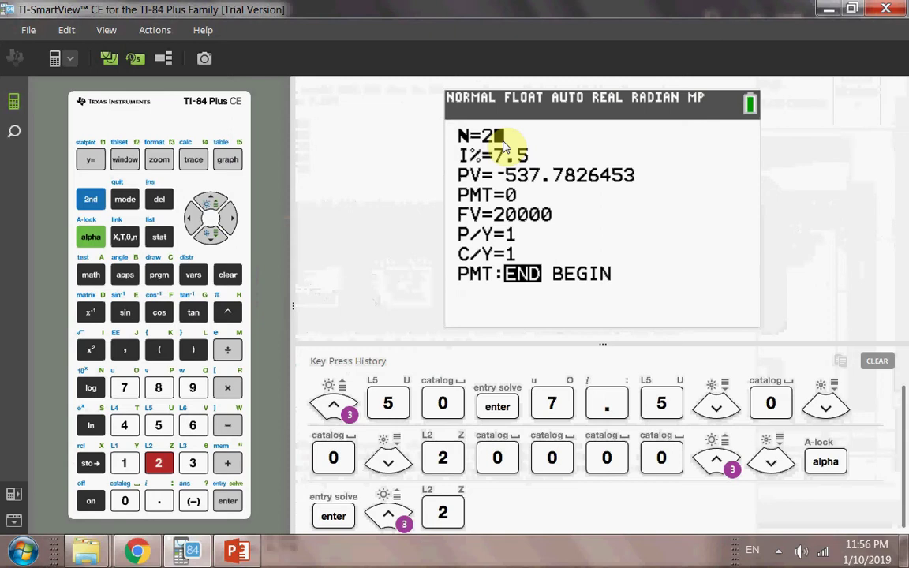
key("5")
key("Down")
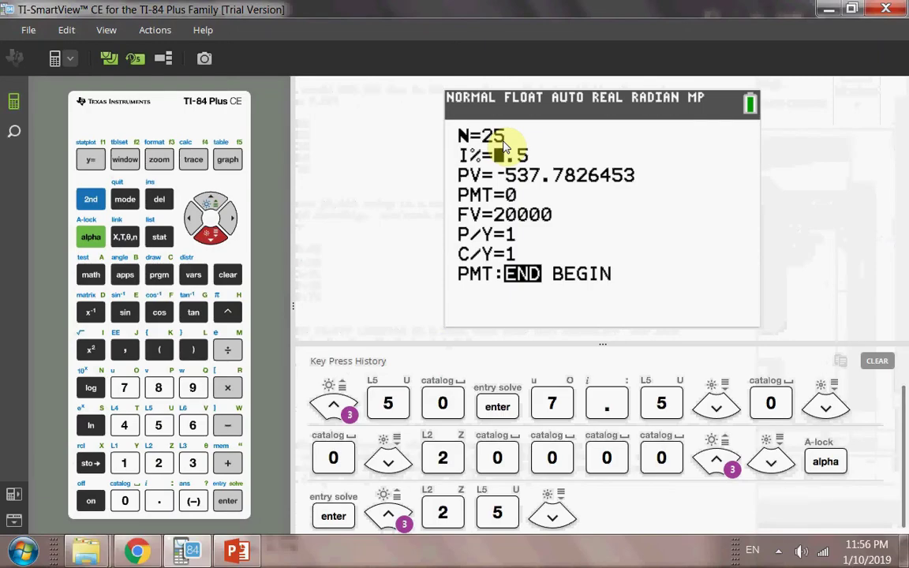
type("3.5")
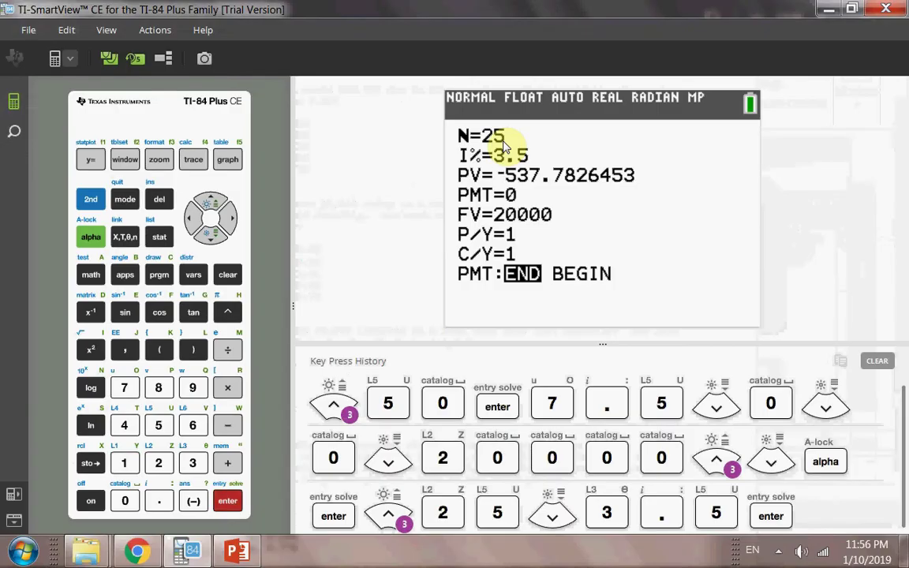
- Enter the $1,000 deposit of question 2 as a negative present value, setting PV to -1000
type("1000")
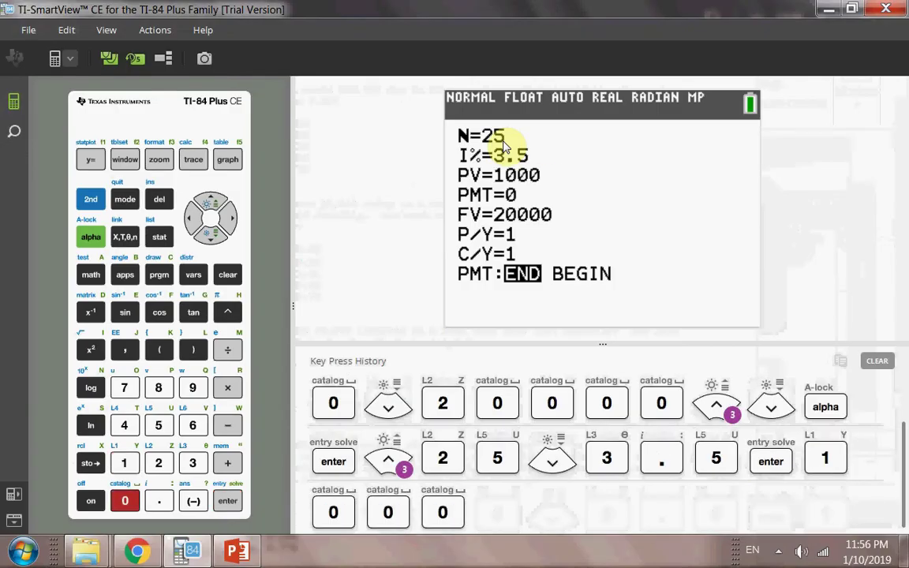
key("BackSpace")
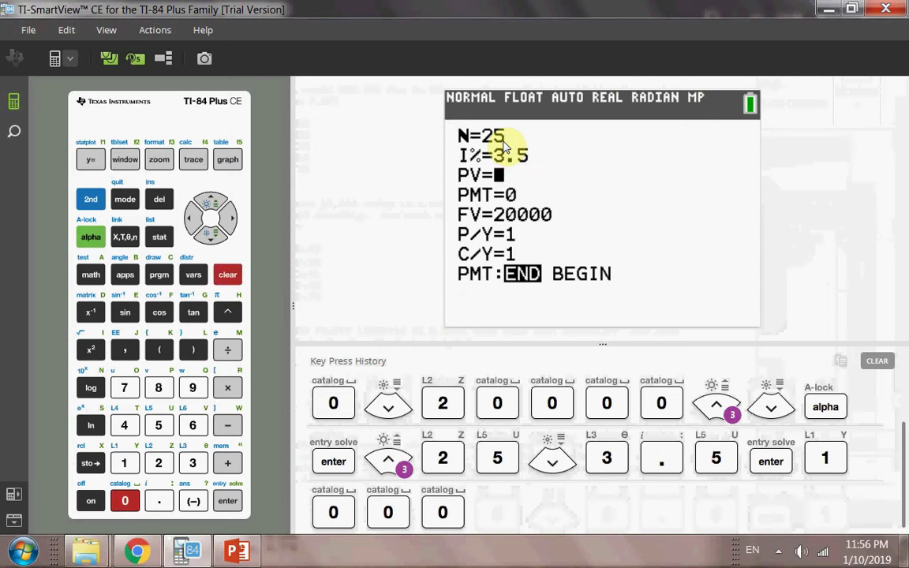
left_click(194, 501)
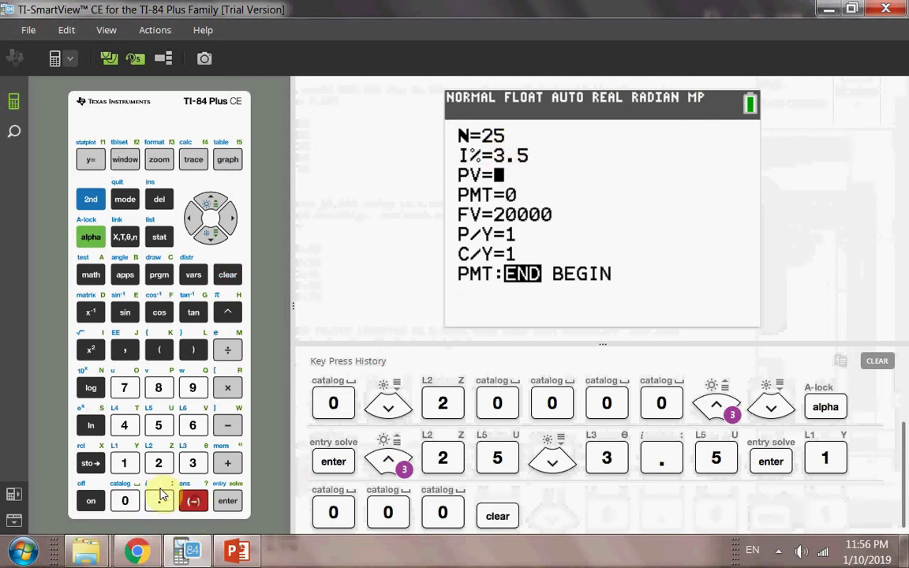
left_click(124, 464)
left_click(125, 501)
left_click(125, 502)
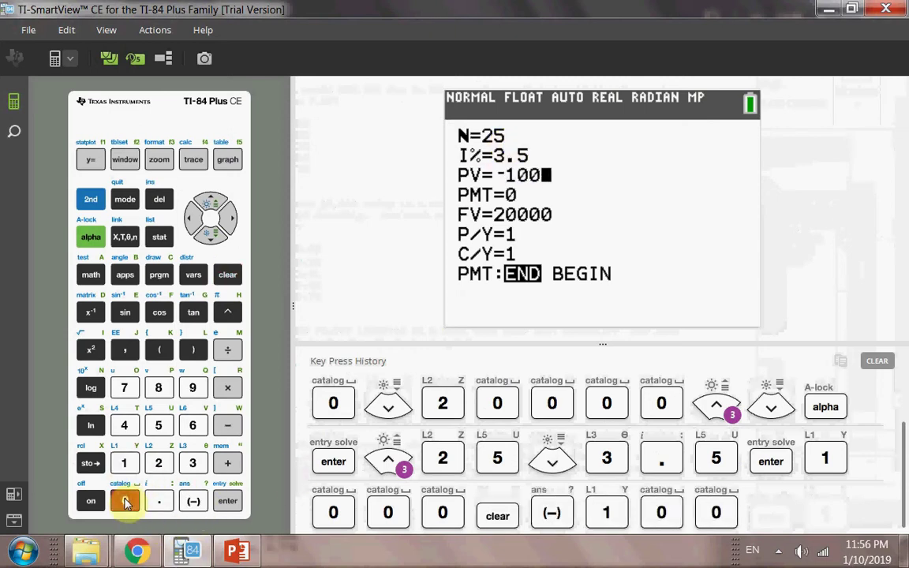
left_click(125, 502)
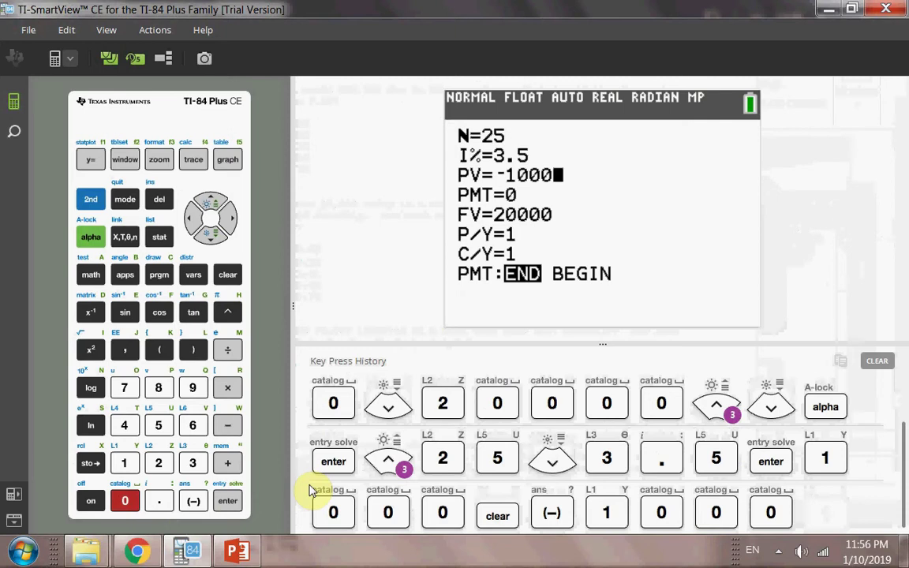
- Solve for the future value FV of question 2's savings account
key("Down")
key("Down")
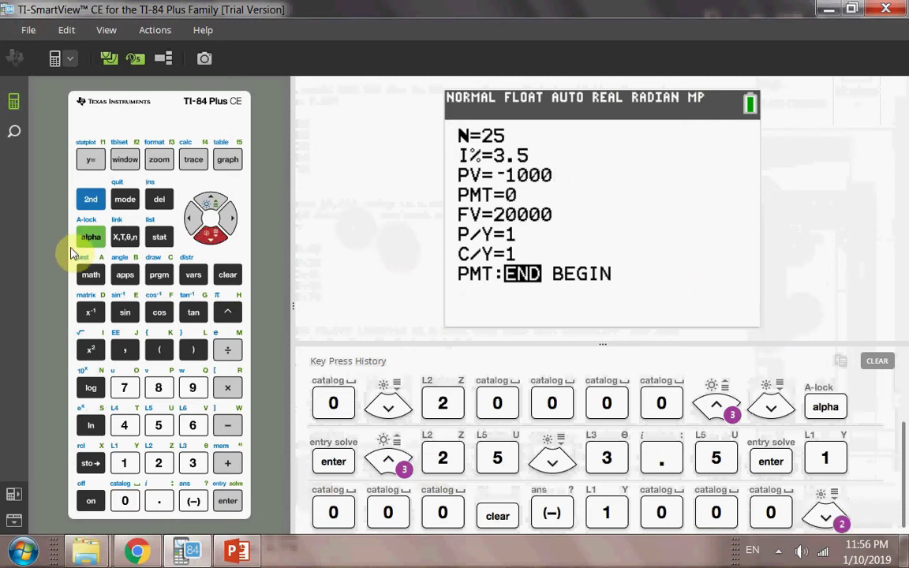
left_click(91, 237)
left_click(228, 501)
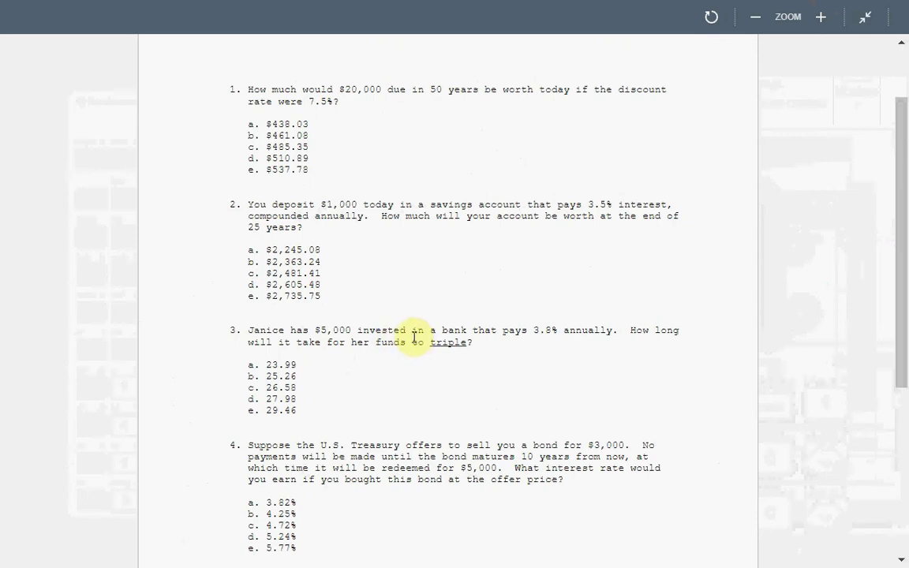
- In the calculator's TVM solver, set N to 0 and I% to 3.8 for question 3
key("alt+Tab")
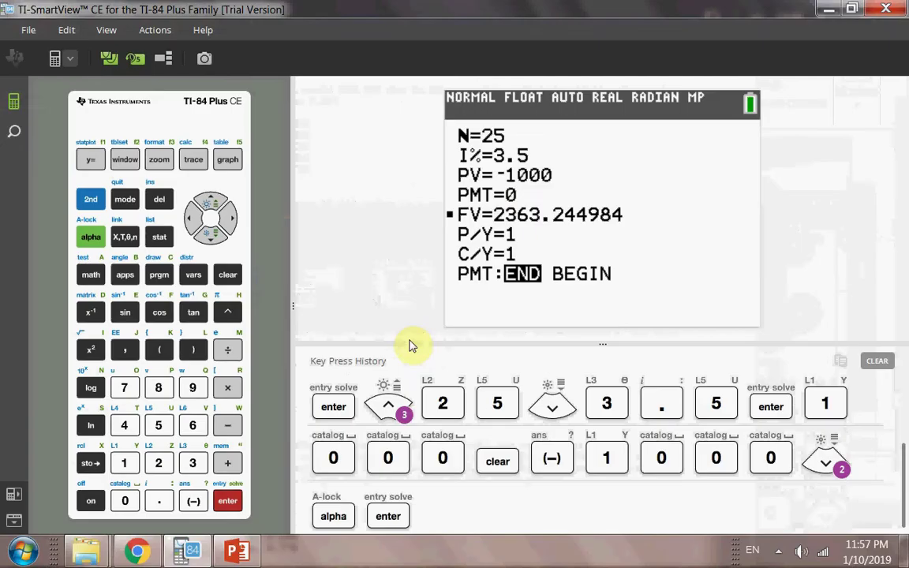
key("Up")
key("Up")
key("Up")
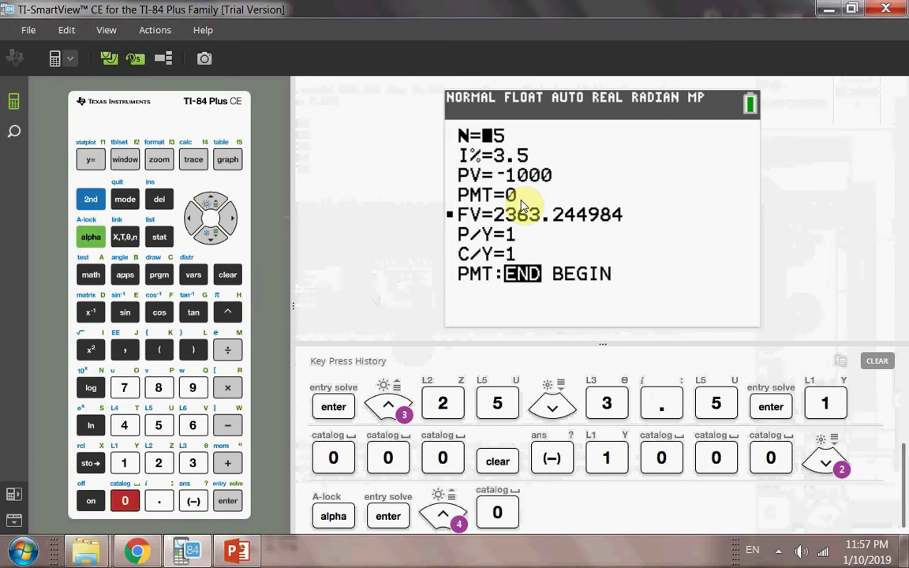
type("0")
key("Down")
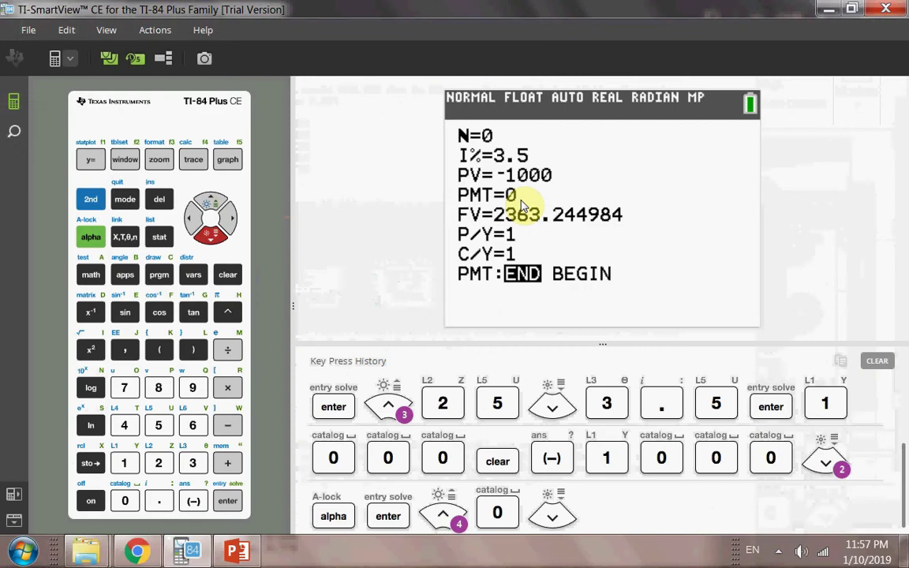
type("3.8")
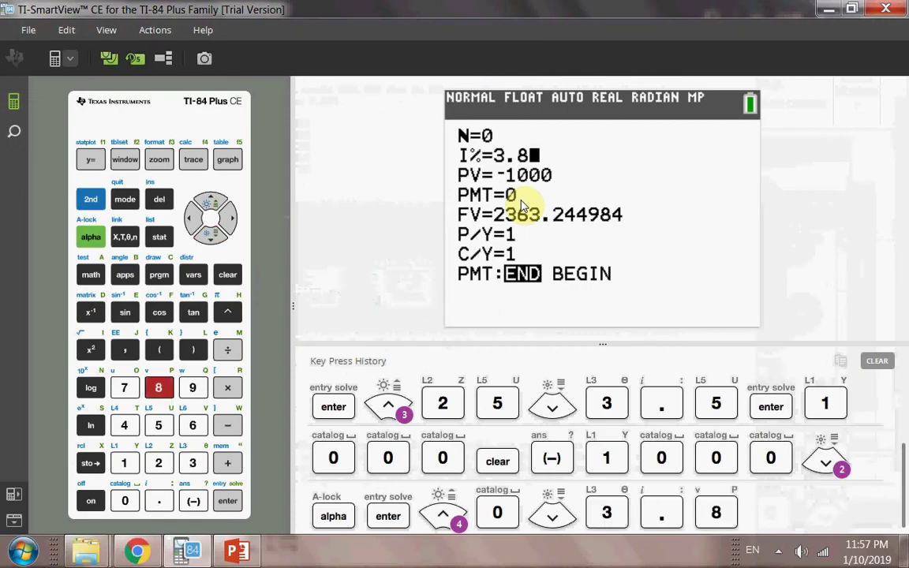
- Enter question 3's $5,000 investment as a negative present value, setting PV to -5000
key("Down")
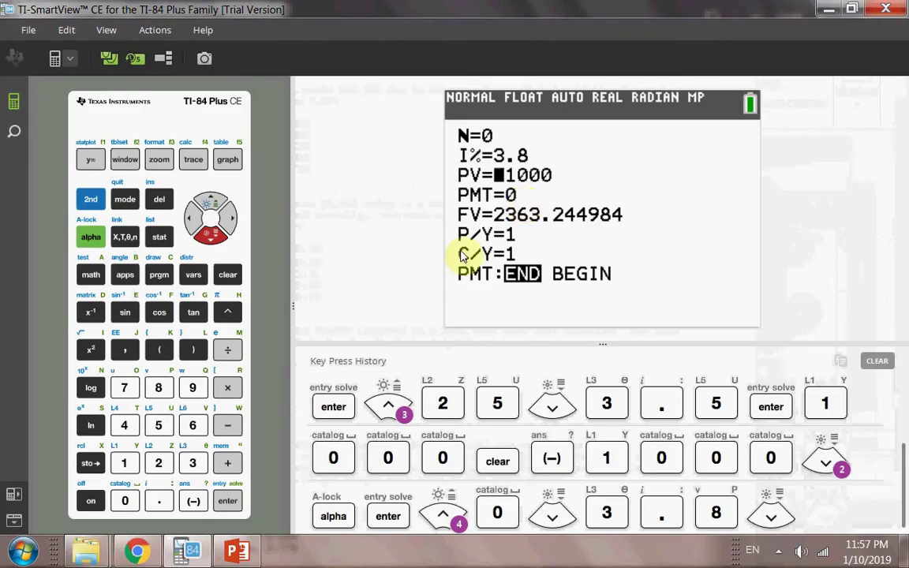
left_click(193, 501)
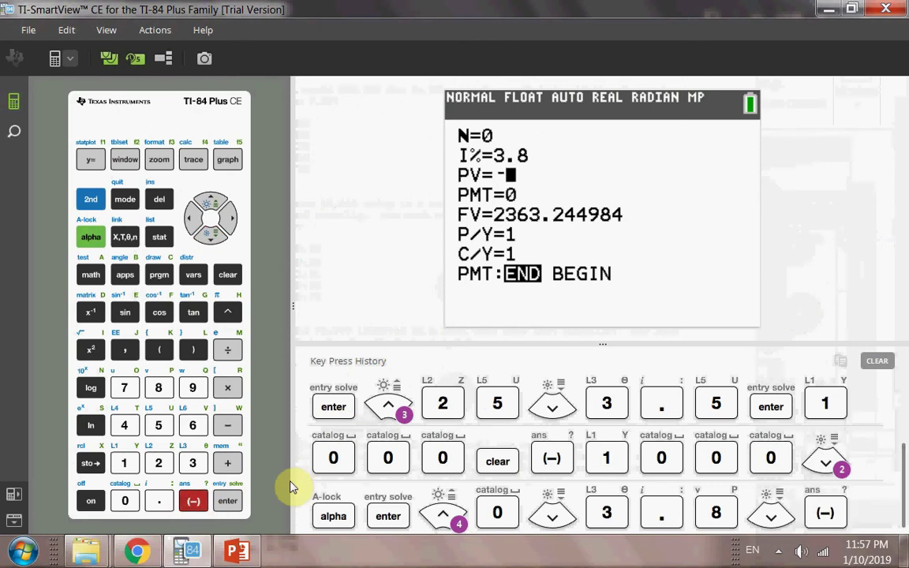
type("5000")
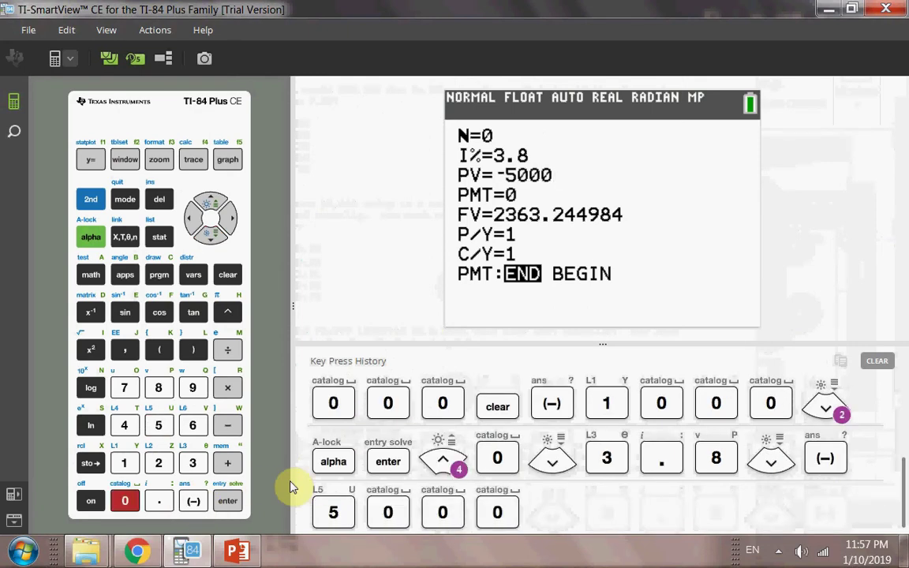
- Enter the tripled amount of question 3 as the future value, setting FV to 5000*3
key("Down")
key("Down")
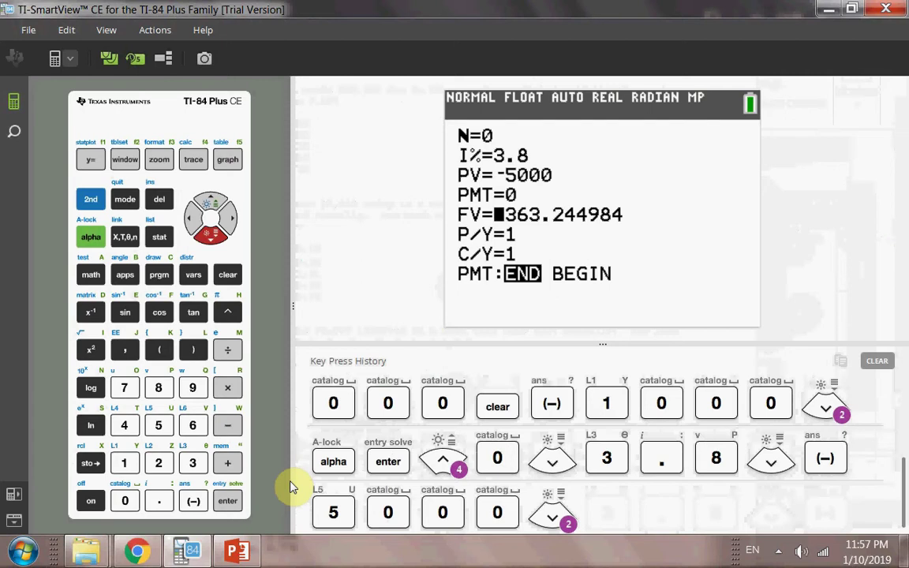
type("500")
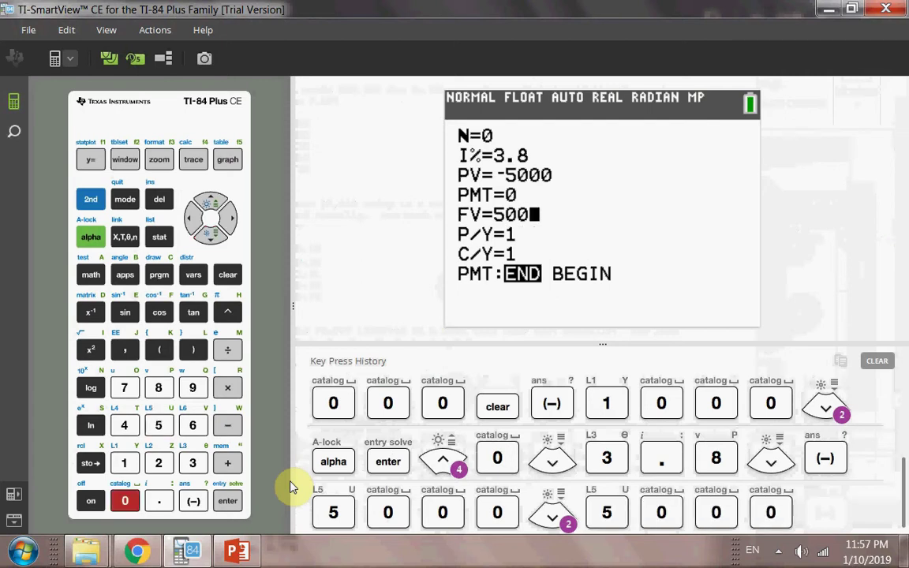
type("00")
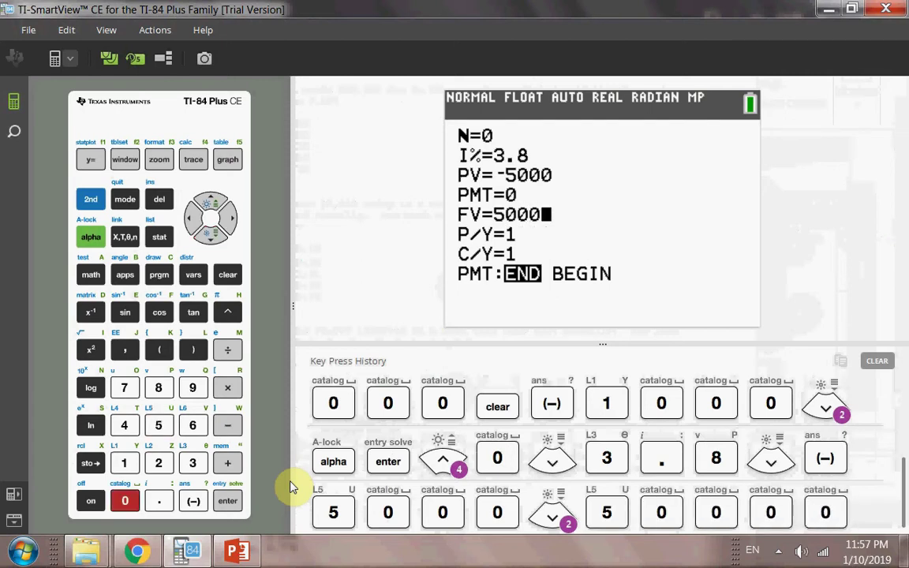
left_click(226, 386)
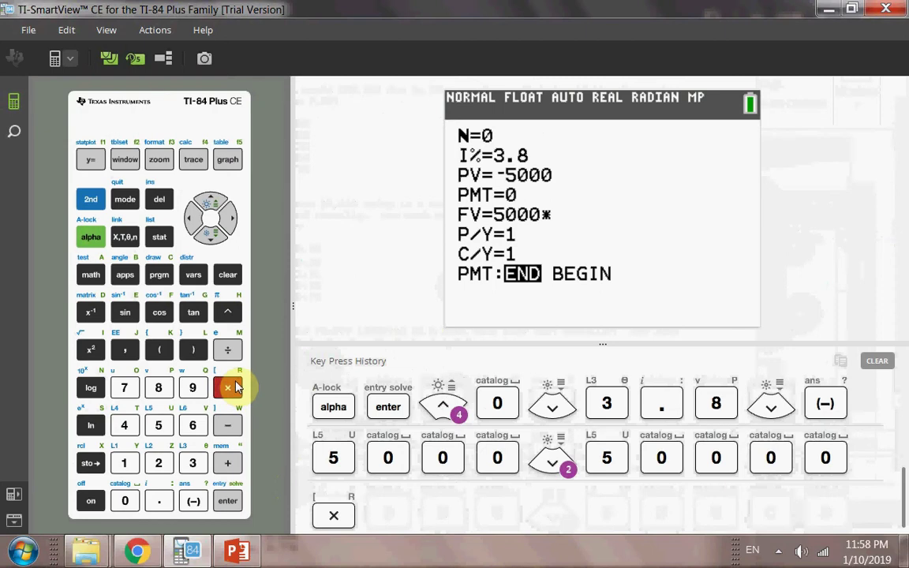
left_click(192, 465)
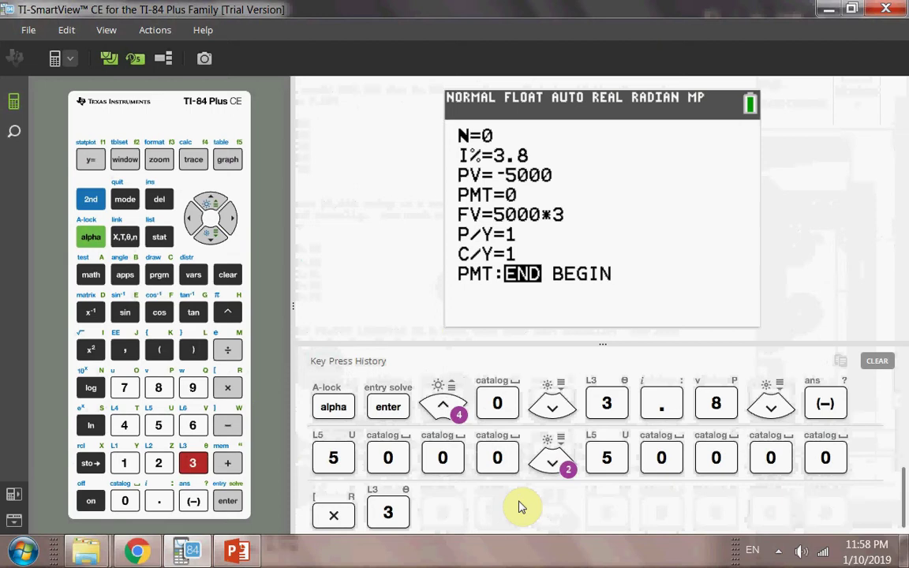
- Solve for N in the TVM solver, and highlight answer e, 29.46, under question 3 in the exercise document
key("Up")
key("Up")
key("Up")
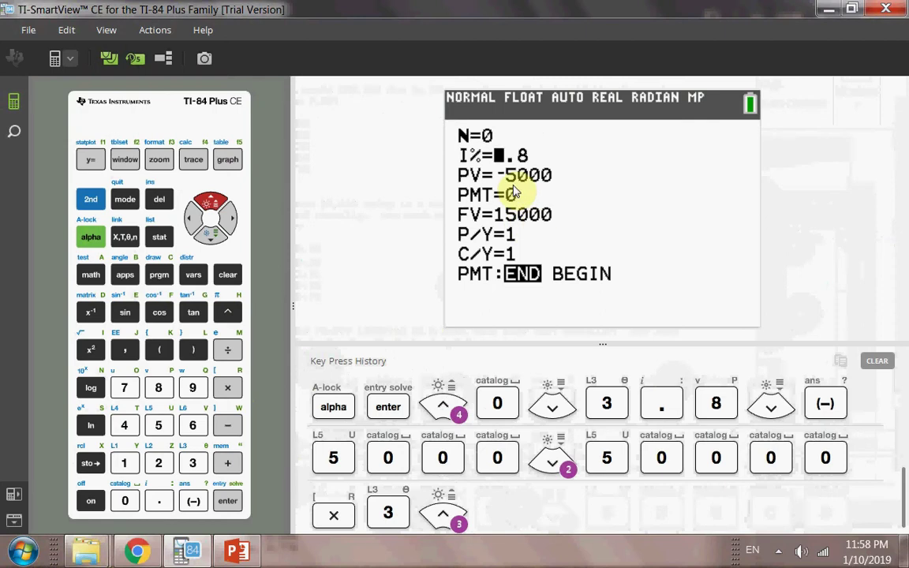
key("Up")
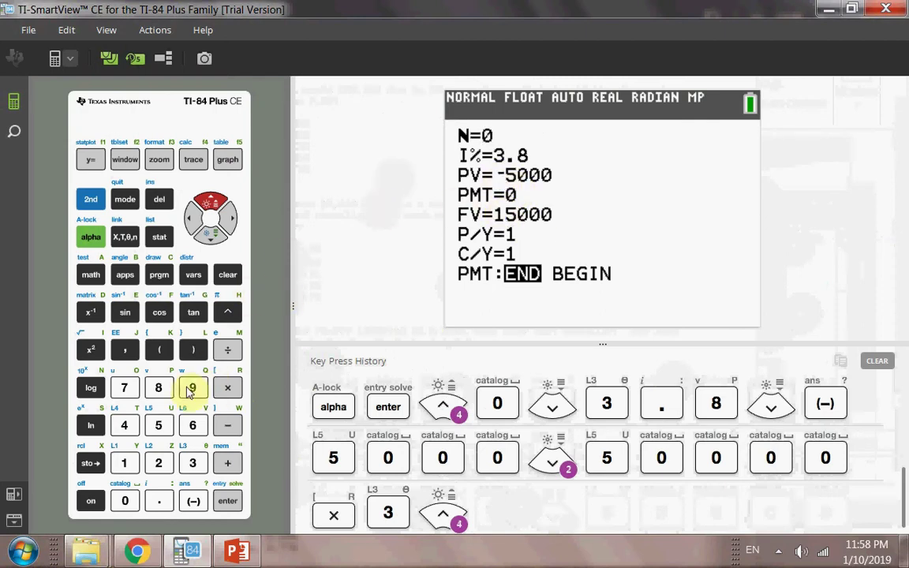
left_click(90, 238)
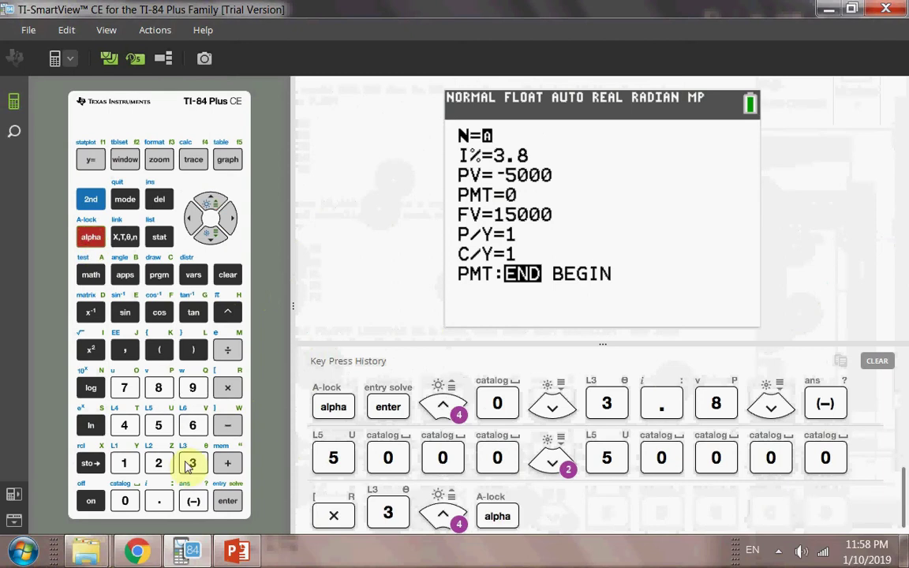
left_click(227, 500)
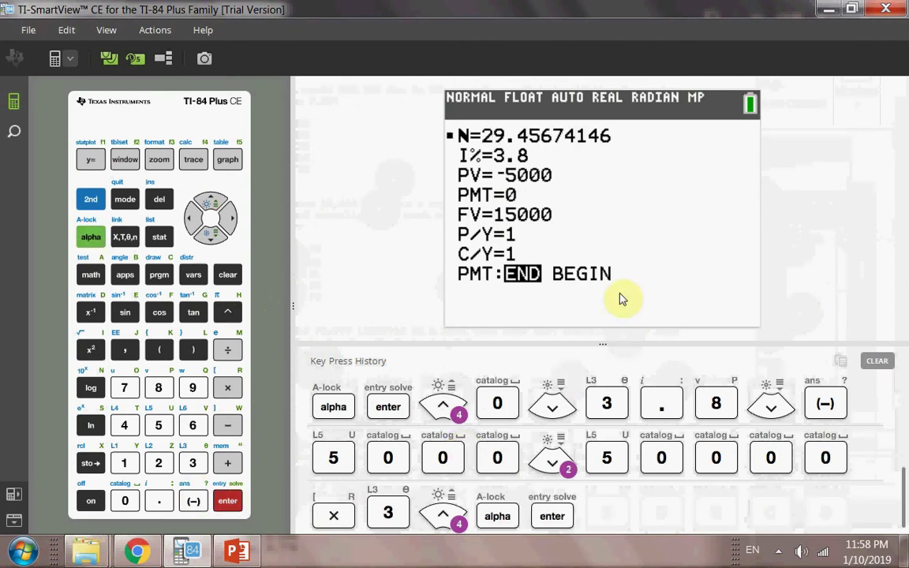
key("alt+Tab")
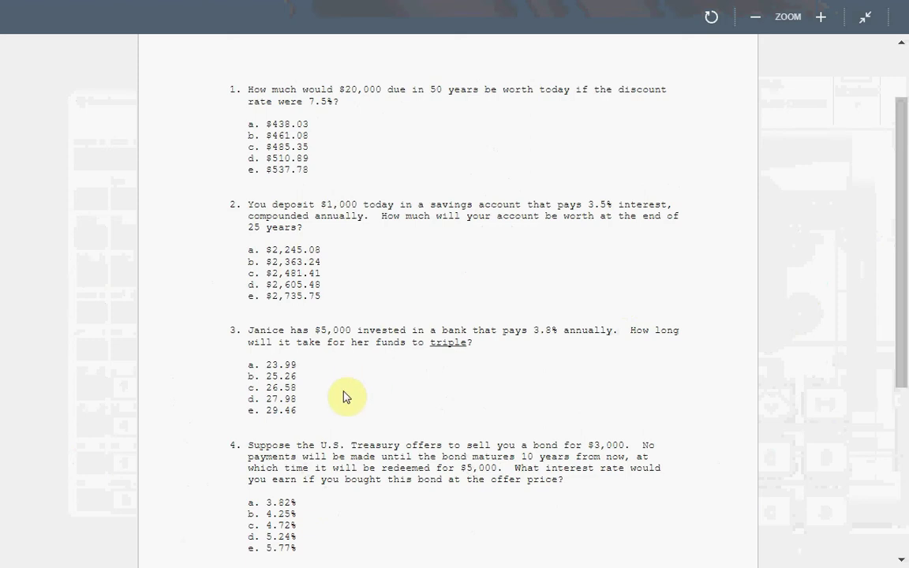
double_click(278, 410)
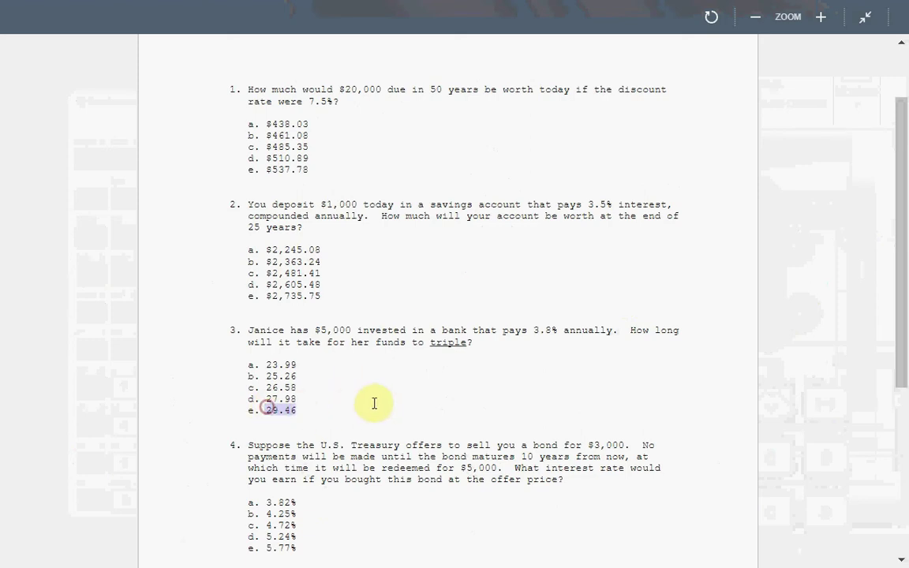
- Set N to 10 and I% to 0 in the TVM solver for the Treasury bond of question 4
scroll(399, 400, "down", 3)
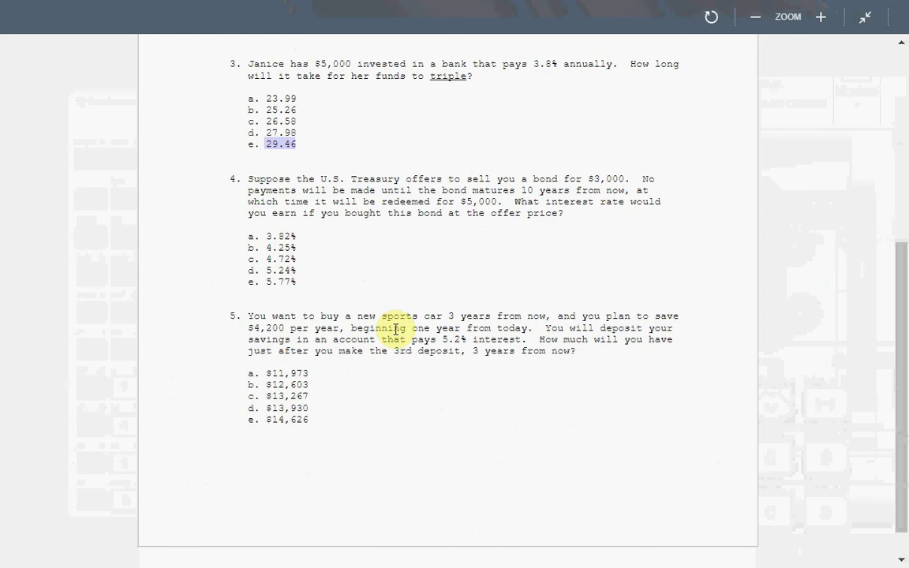
left_click(821, 18)
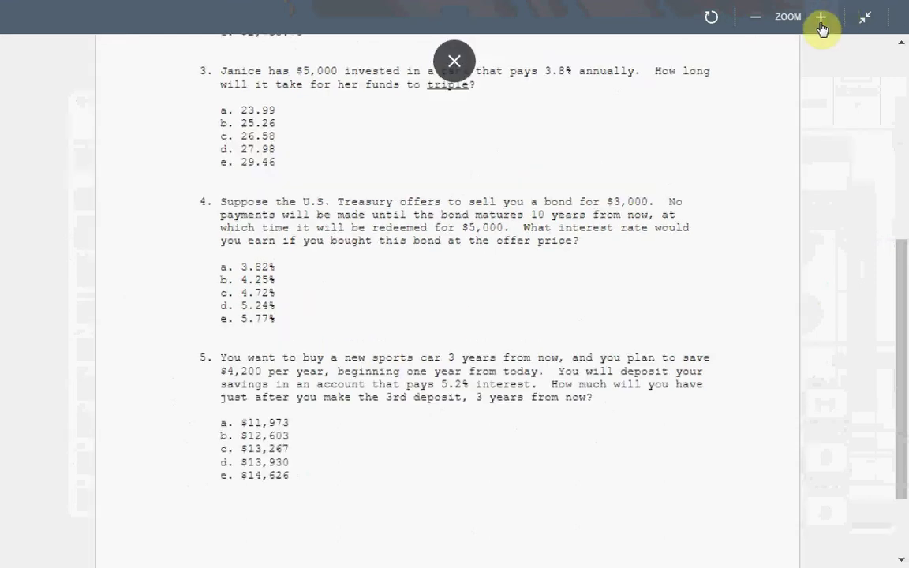
left_click(820, 18)
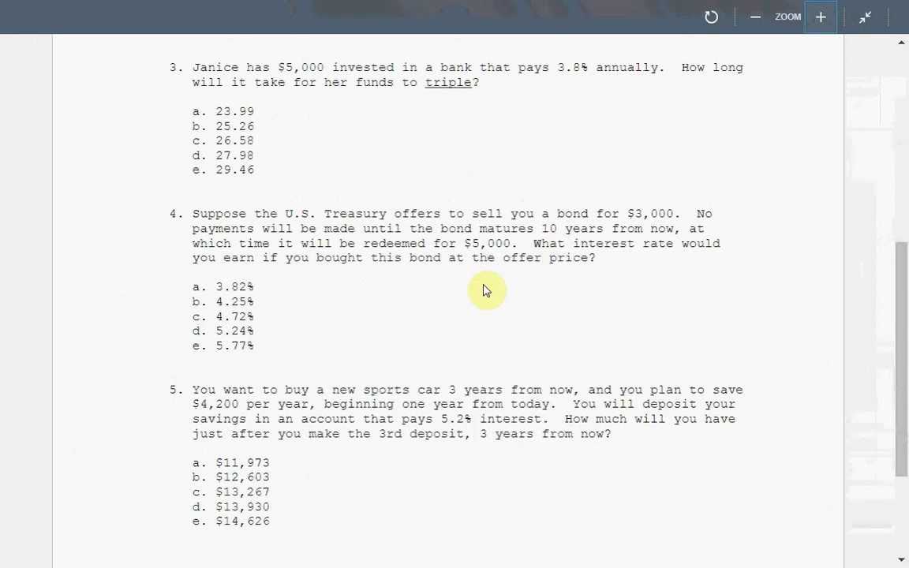
key("alt+Tab")
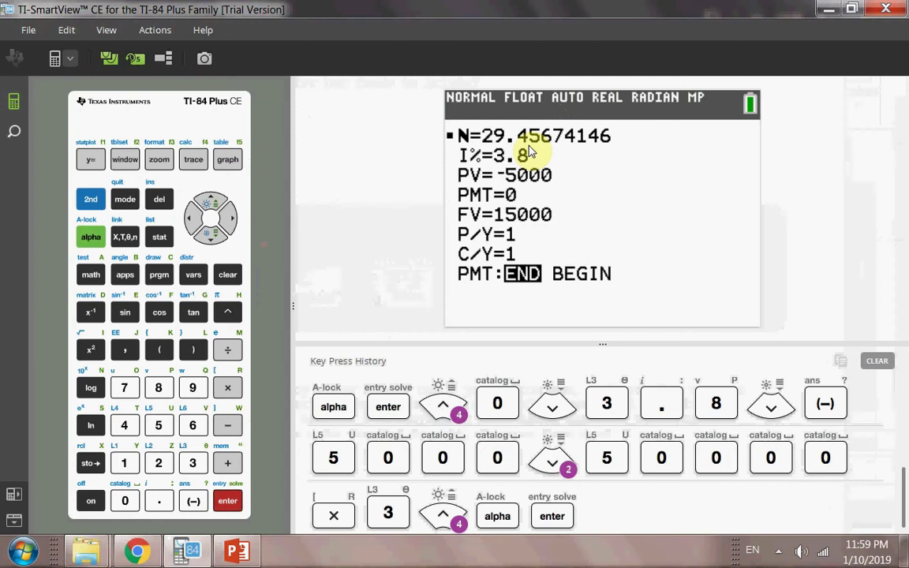
type("10")
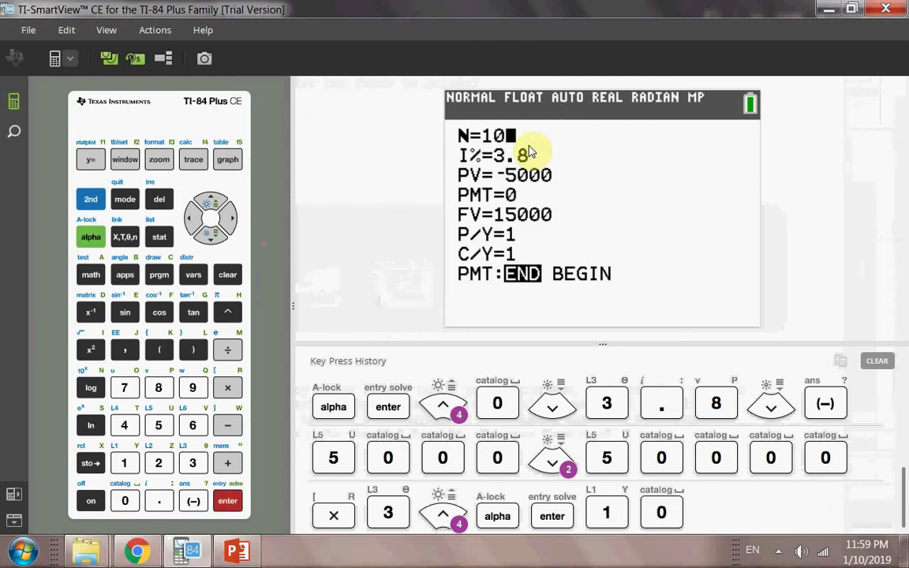
key("Return")
type("0")
key("Return")
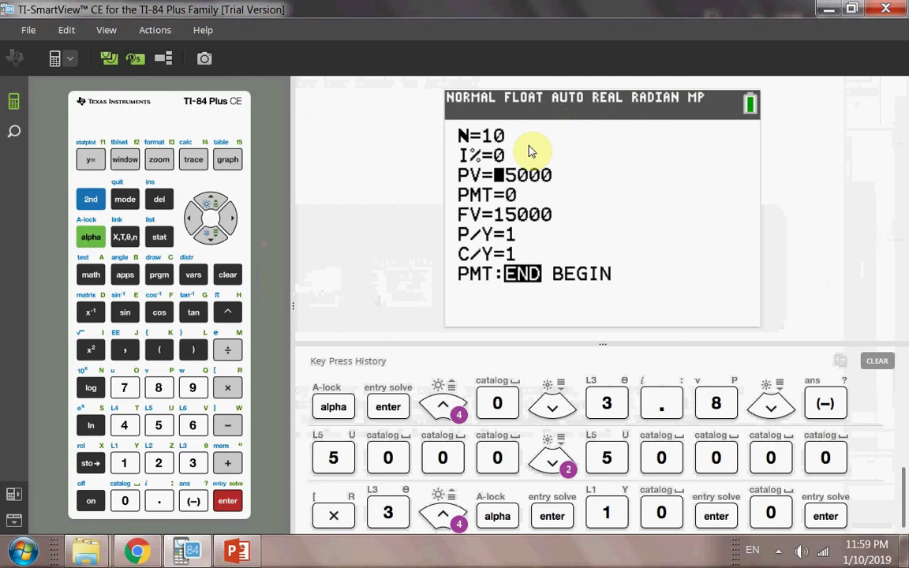
- Enter the bond's $3,000 purchase price as a negative present value, setting PV to -3000
type("-")
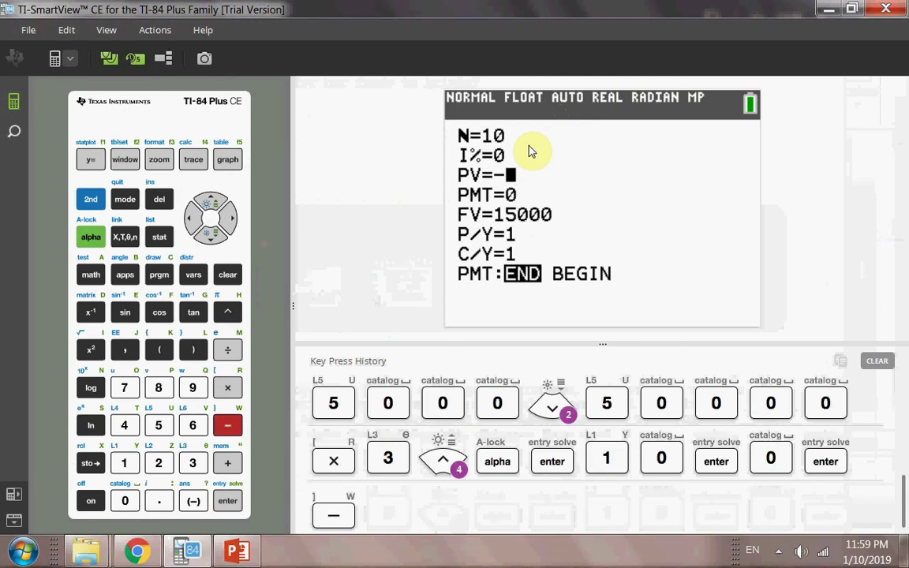
key("BackSpace")
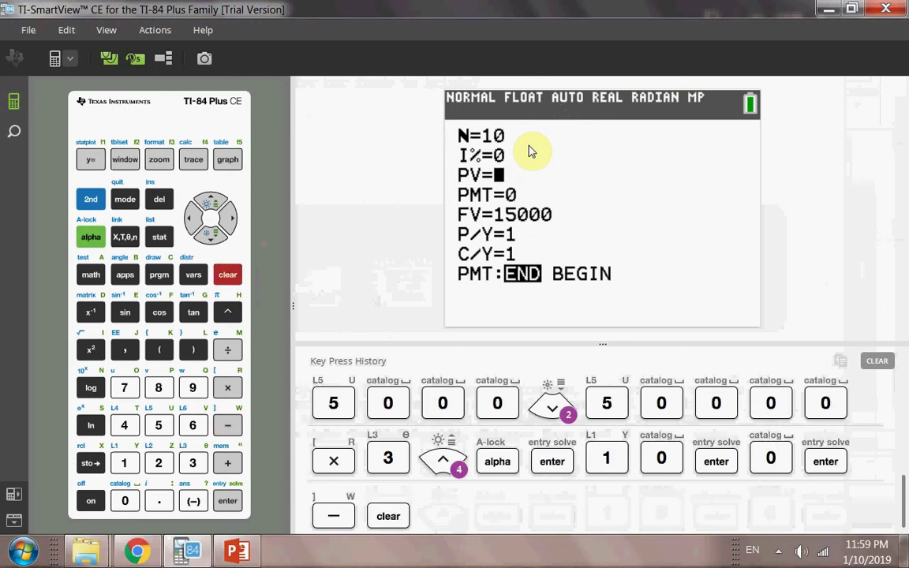
left_click(194, 501)
left_click(192, 463)
left_click(124, 501)
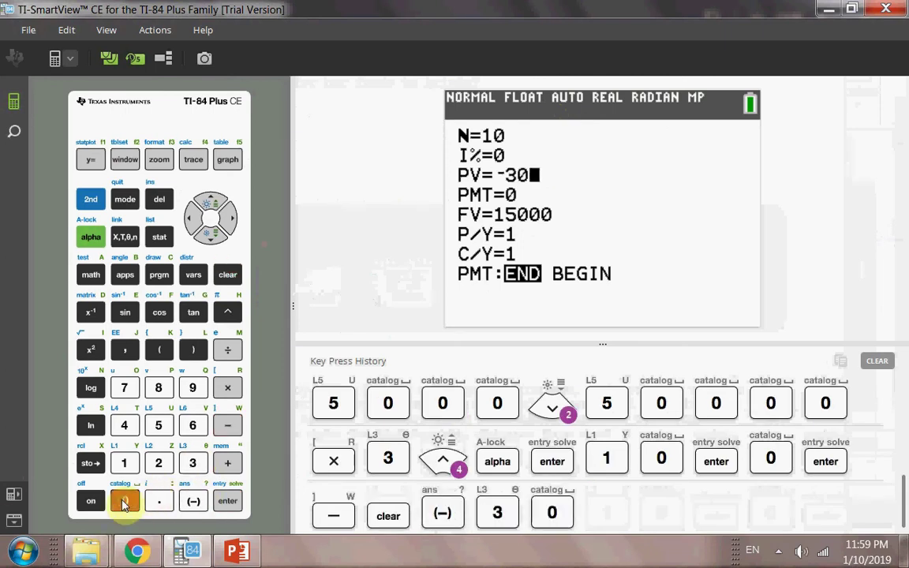
left_click(125, 501)
left_click(125, 501)
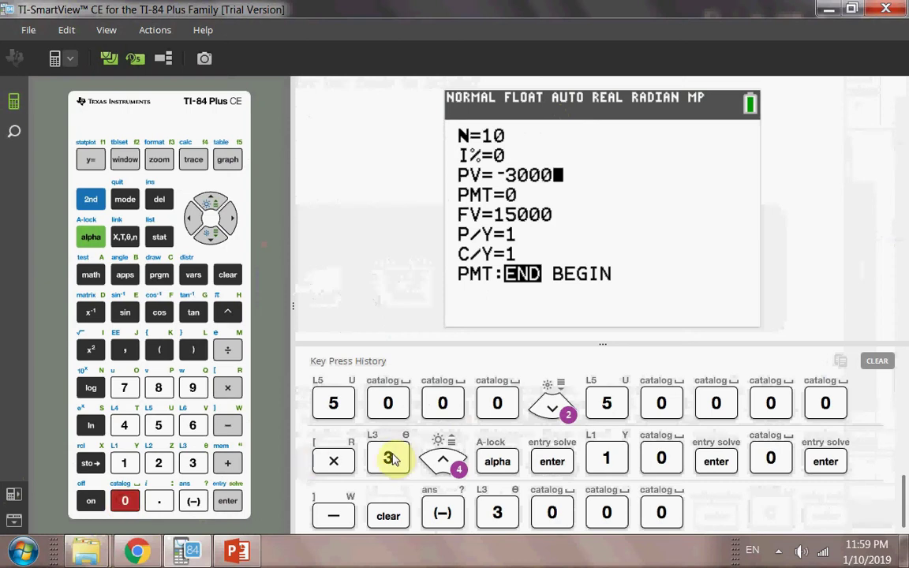
- Set the future value FV to 5000 for the bond's redemption amount
key("Down")
key("Down")
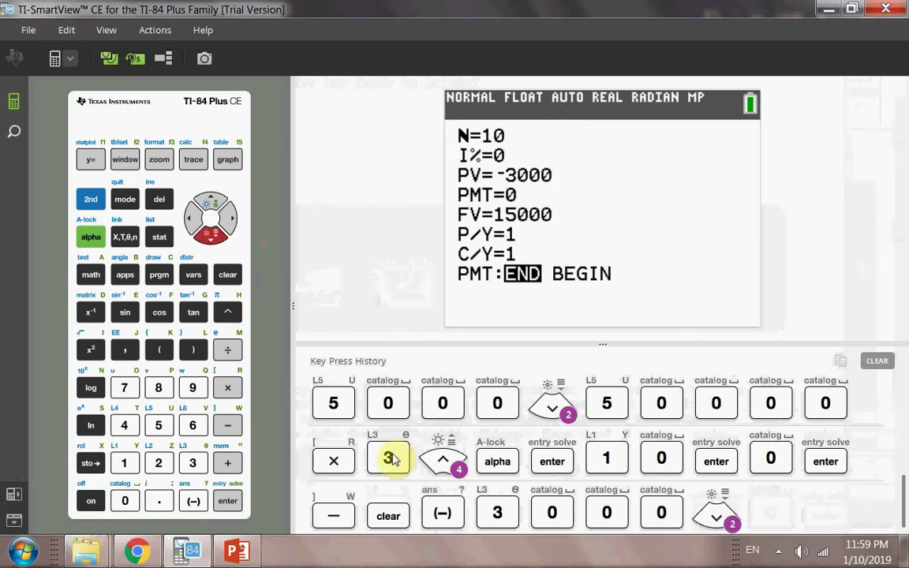
type("5-")
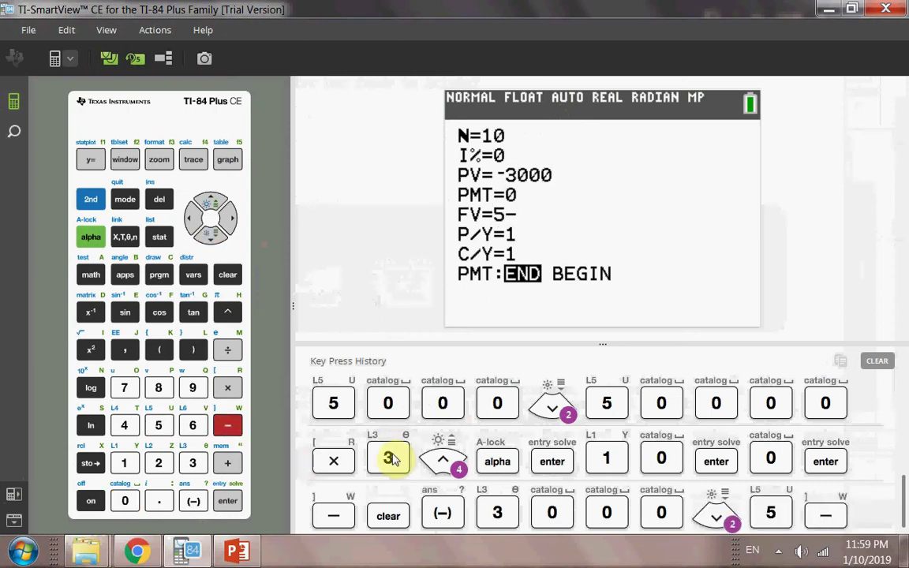
key("BackSpace")
type("000")
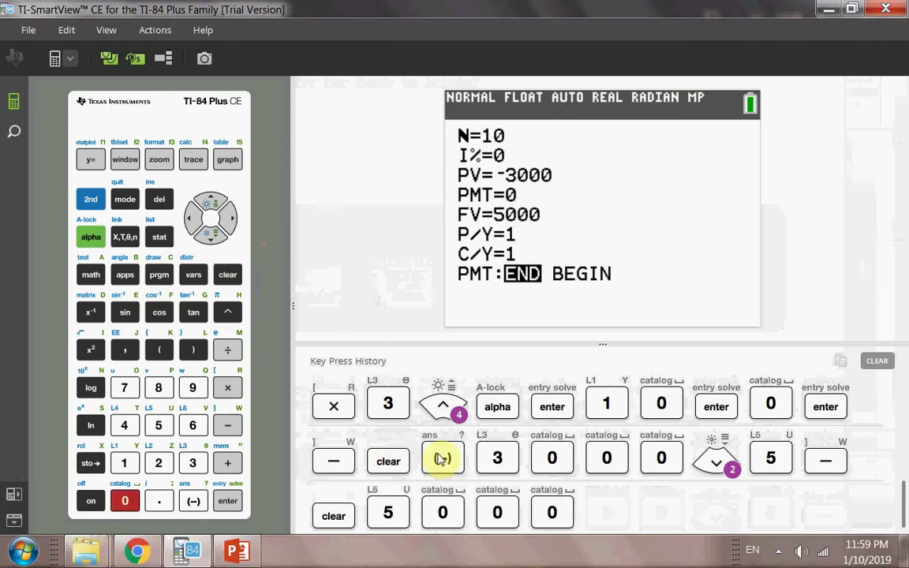
- Solve for the interest rate I% of question 4's bond, and return to the exercise document for question 5
key("Up")
key("Up")
key("Up")
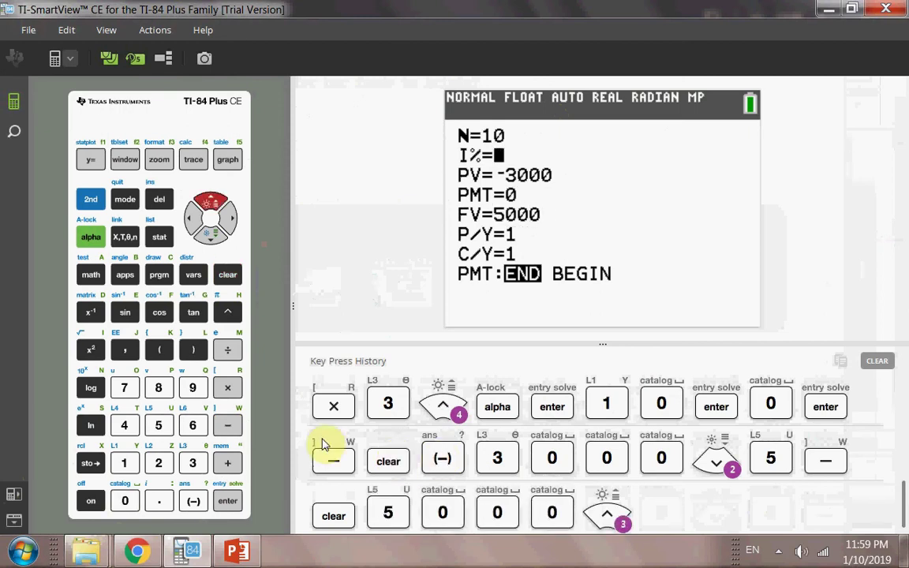
left_click(90, 239)
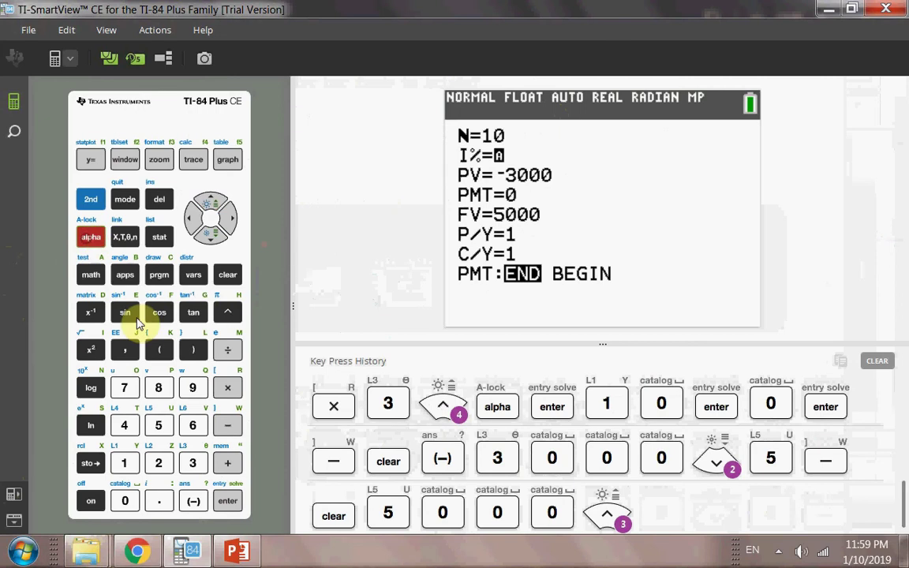
left_click(229, 499)
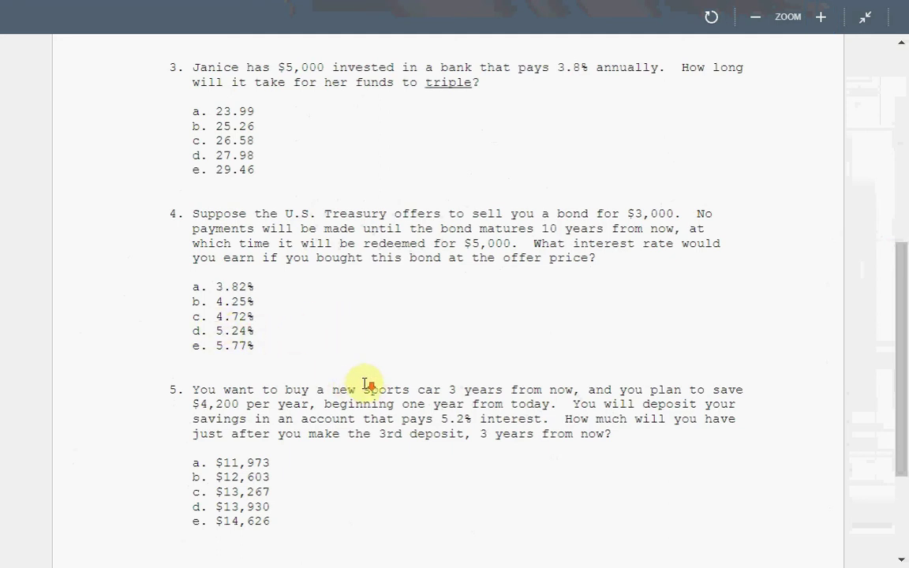
scroll(367, 384, "down", 2)
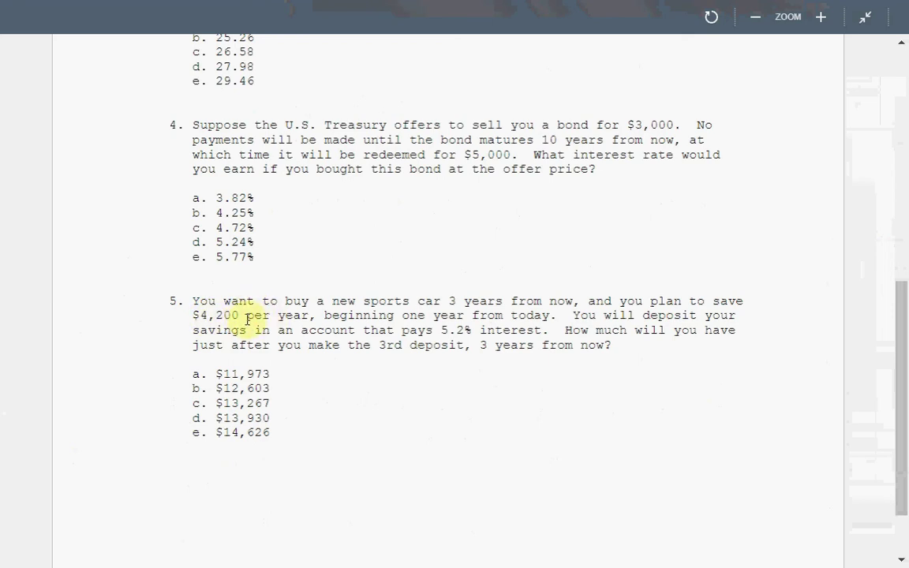
- Highlight "per" in question 5's yearly savings amount, and check the TVM solver's payment timing options, staying on END
left_click_drag(243, 315, 270, 315)
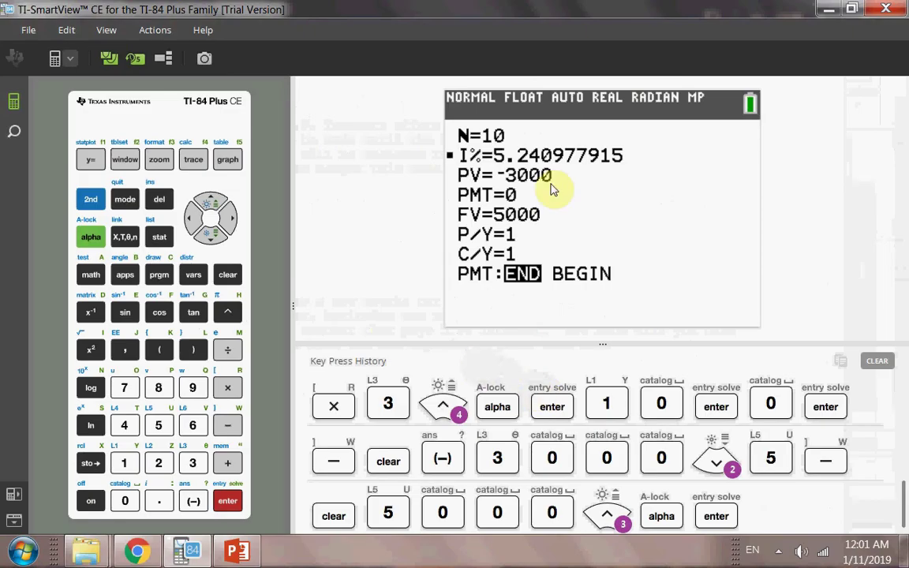
key("Up")
key("Down")
key("Down")
key("Down")
key("Down")
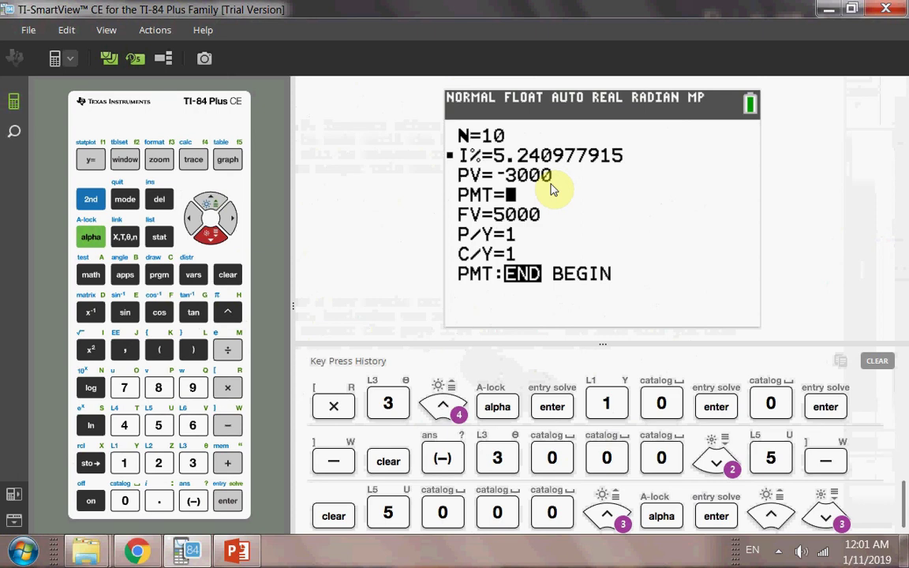
key("Down")
key("Down")
key("Down")
key("Down")
key("Right")
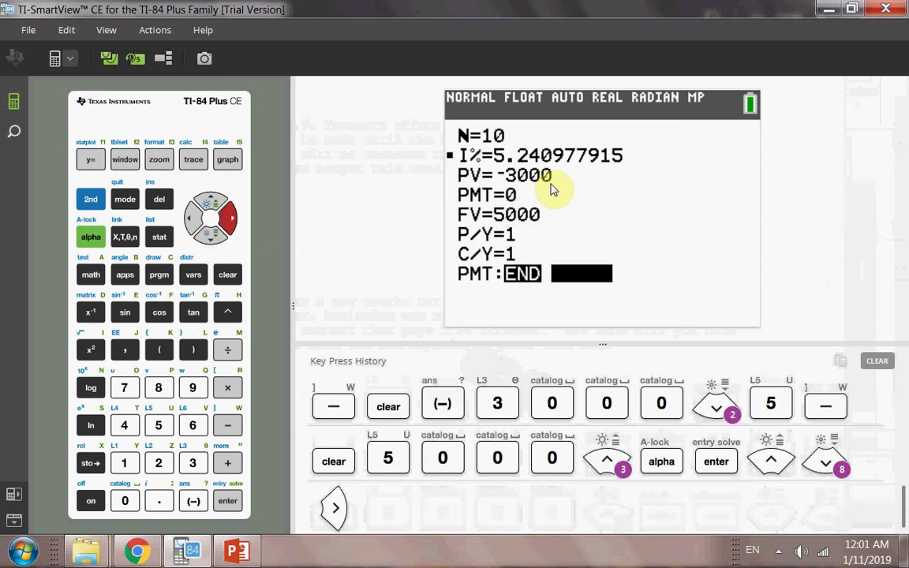
key("Left")
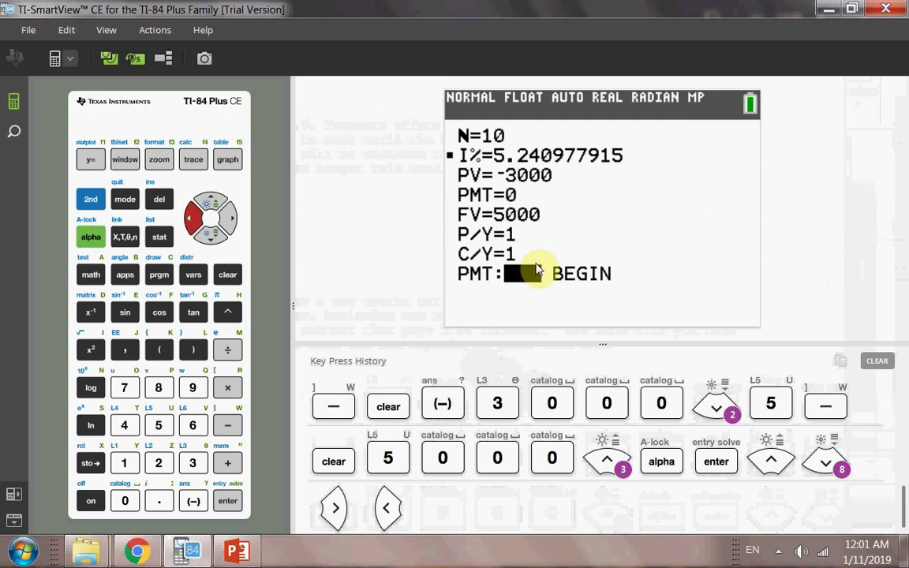
- Reset the future value FV to 0 in the TVM solver for question 5's car savings
key("Up")
key("Up")
key("Up")
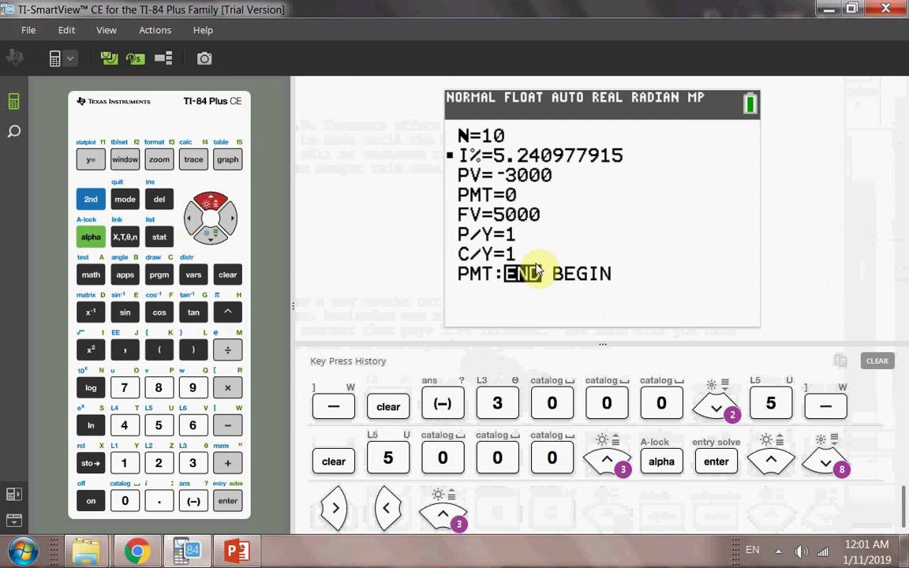
type("0")
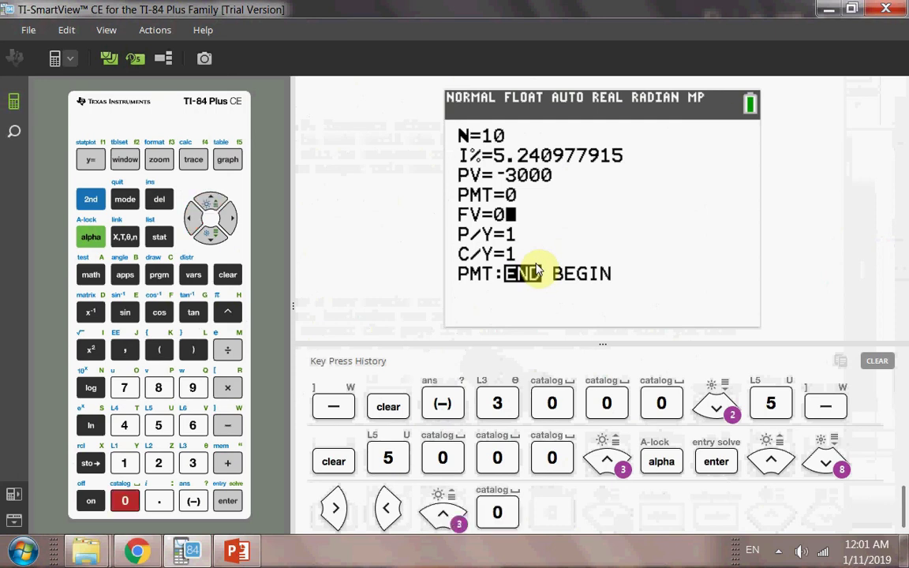
- Enter the $4,200 yearly deposit as a negative payment, setting PMT to -4200, and set the present value PV to 0
key("Up")
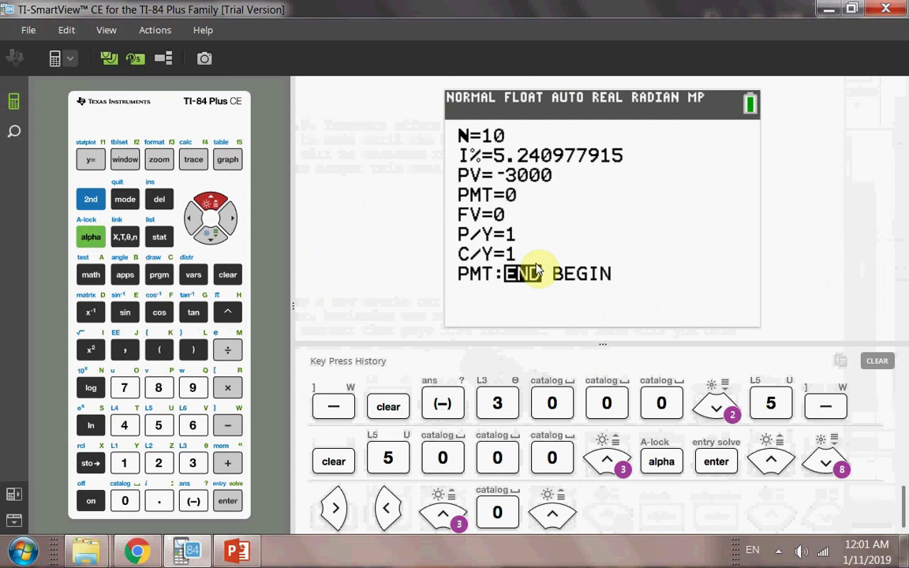
left_click(195, 501)
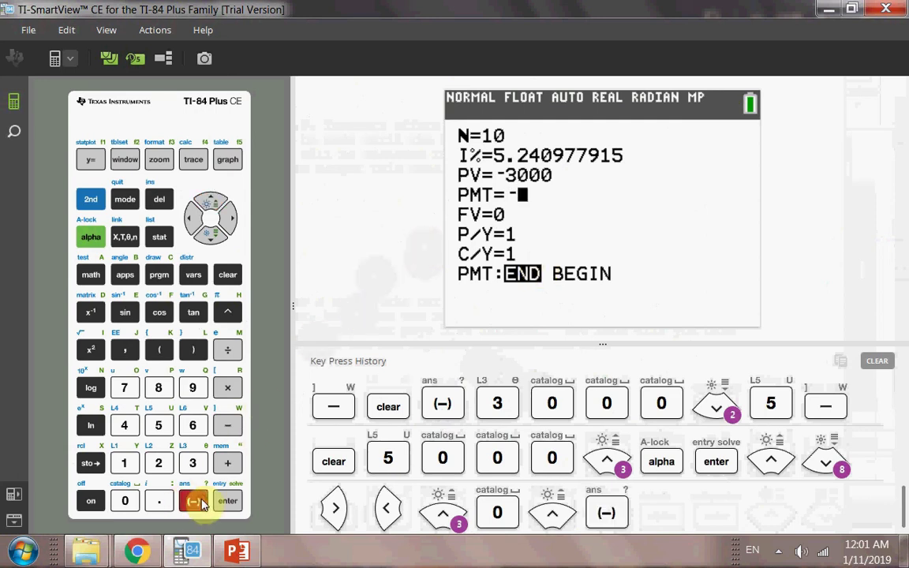
left_click(124, 425)
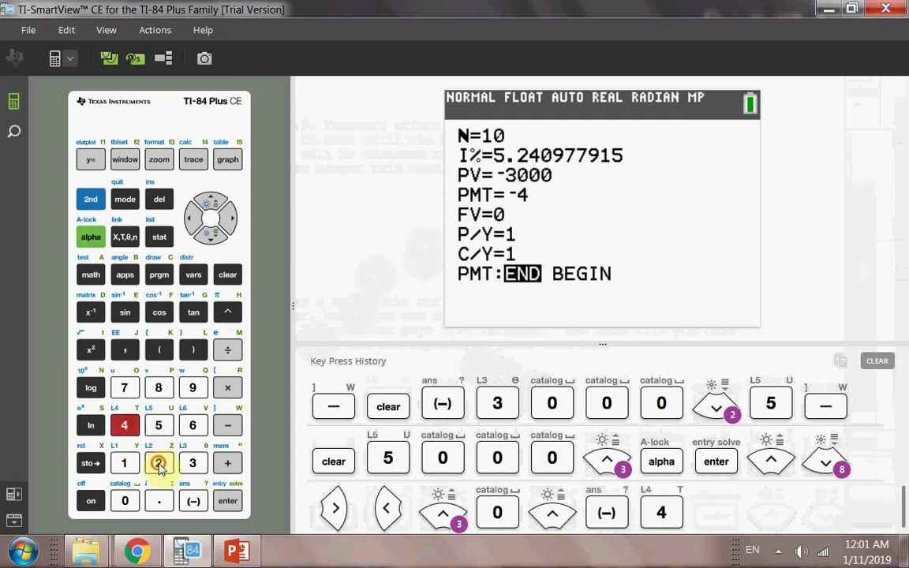
left_click(158, 463)
left_click(125, 501)
left_click(125, 501)
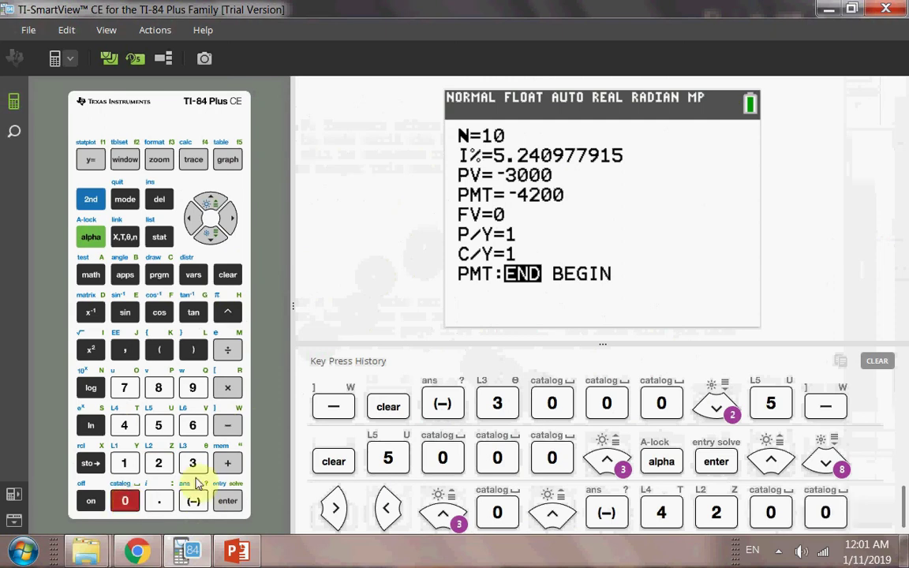
key("Up")
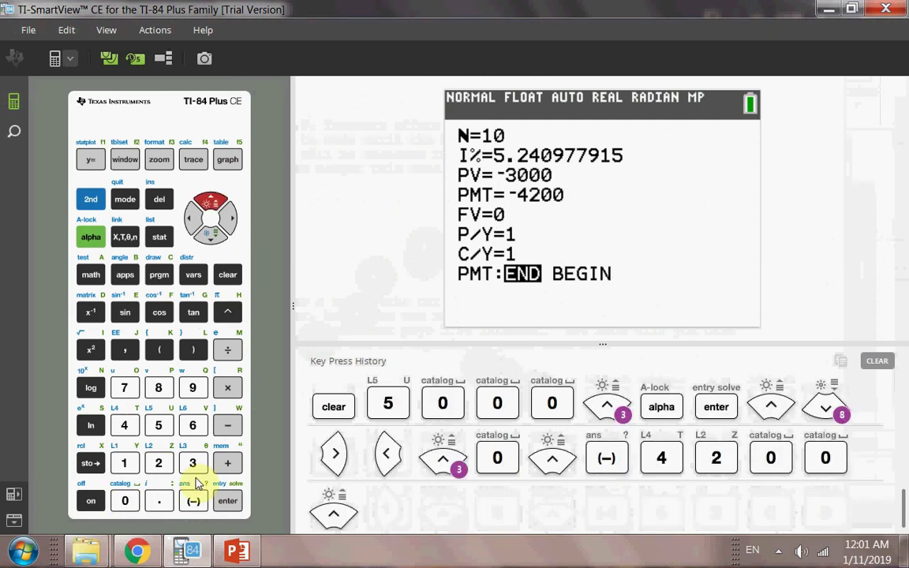
type("0")
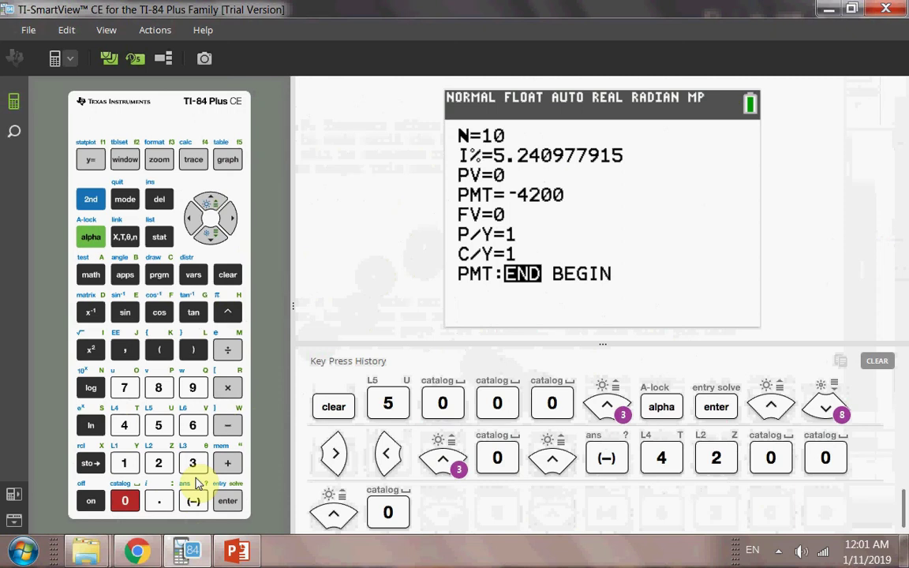
- Recheck question 5's interest rate in the exercise document, and set I% to 5.2 and N to 3 in the TVM solver
key("Up")
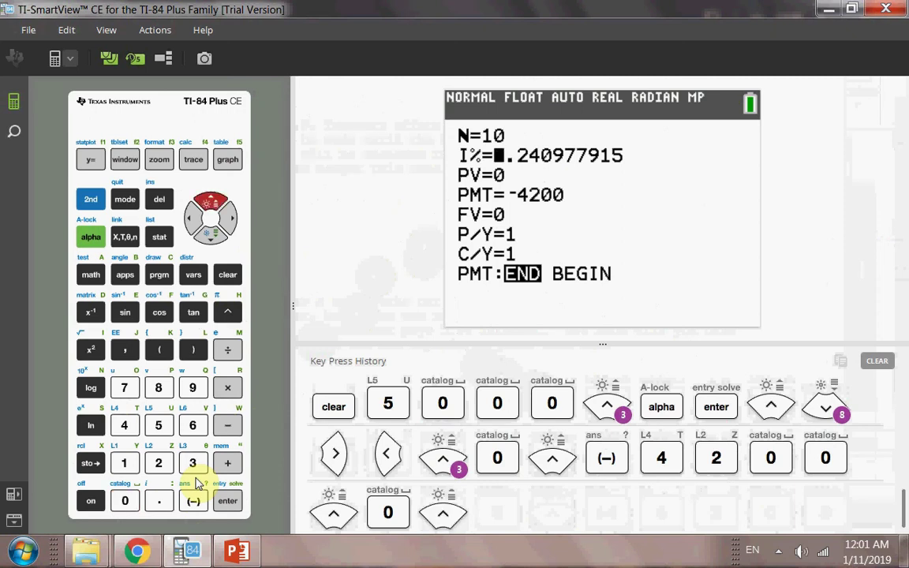
key("alt+Tab")
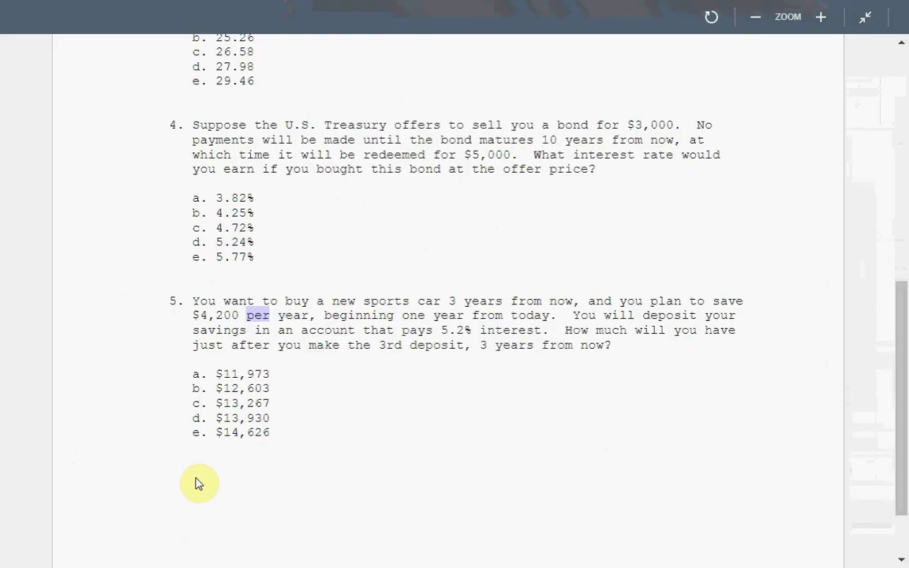
key("alt+Tab")
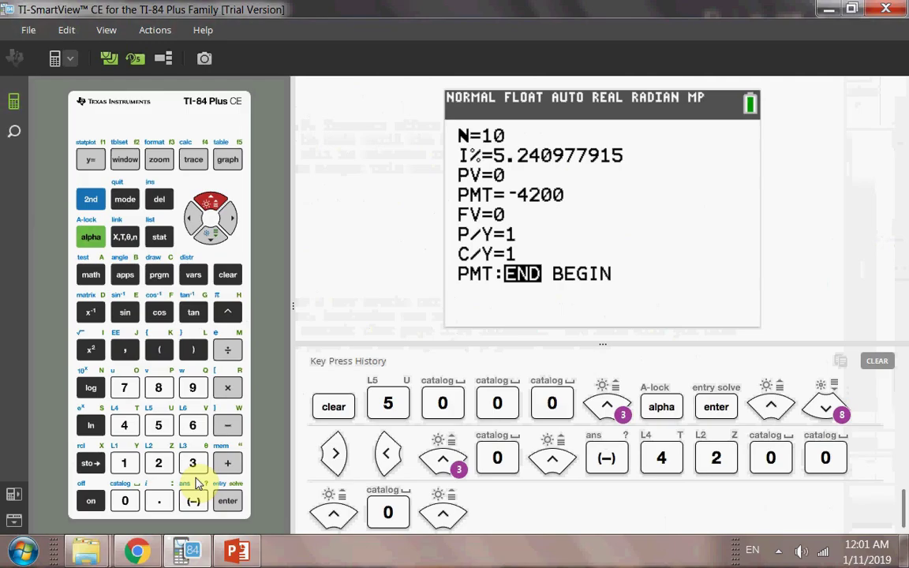
type("5.2")
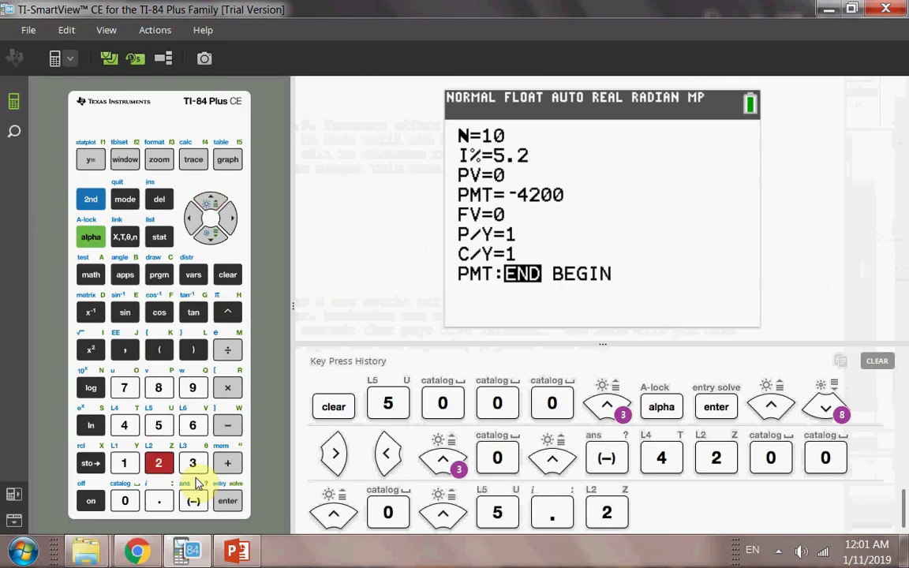
key("Up")
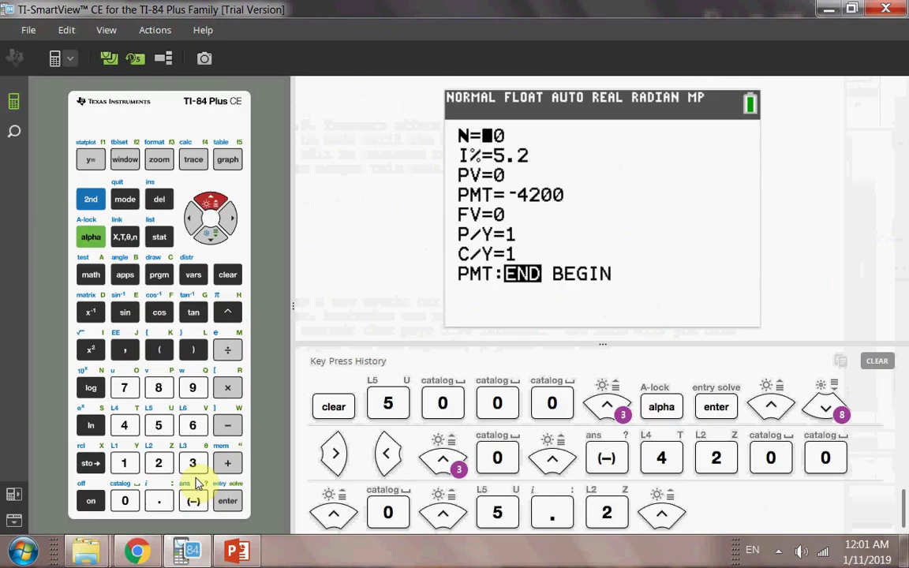
type("3")
- Solve for the future value FV of the car savings, and pick out answer choice c under question 5 in the exercise document
key("Down")
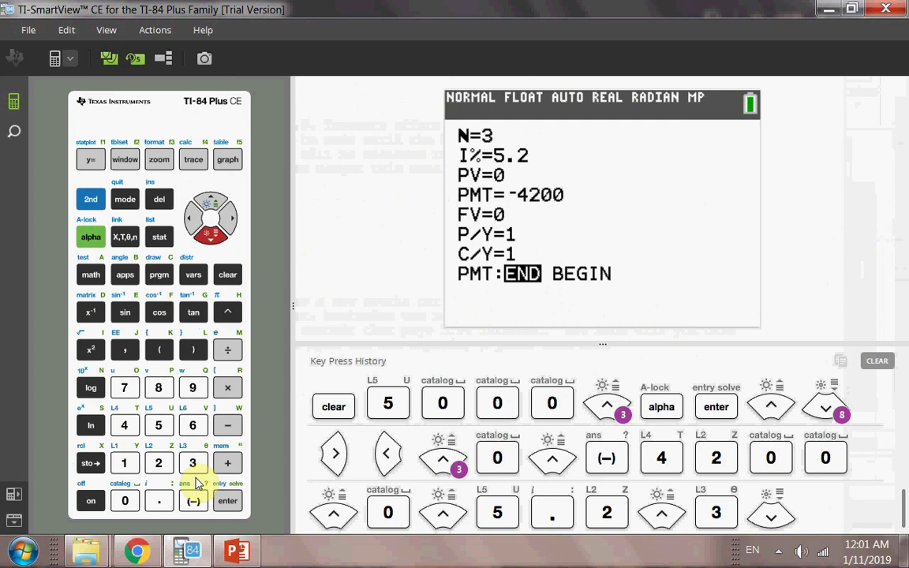
key("Down")
key("Down")
key("Down")
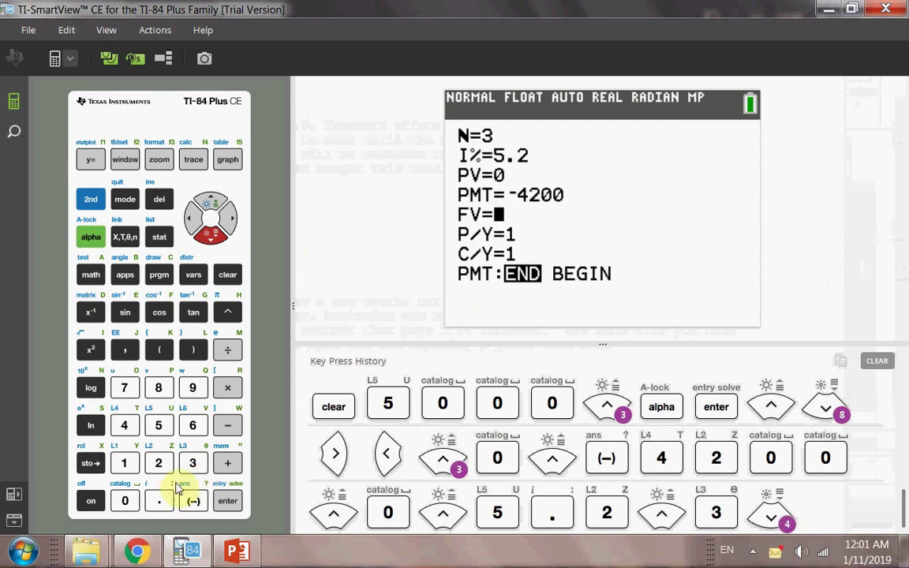
left_click(90, 237)
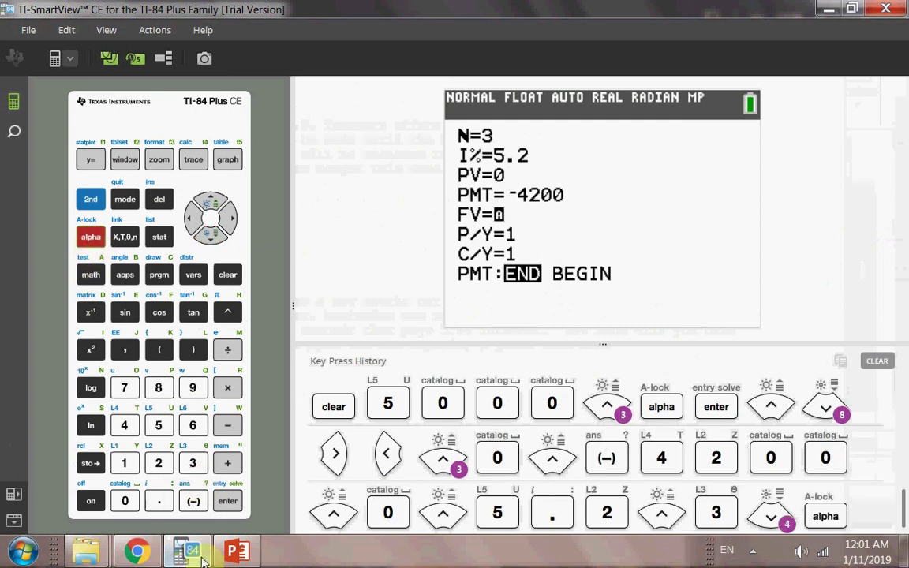
left_click(230, 501)
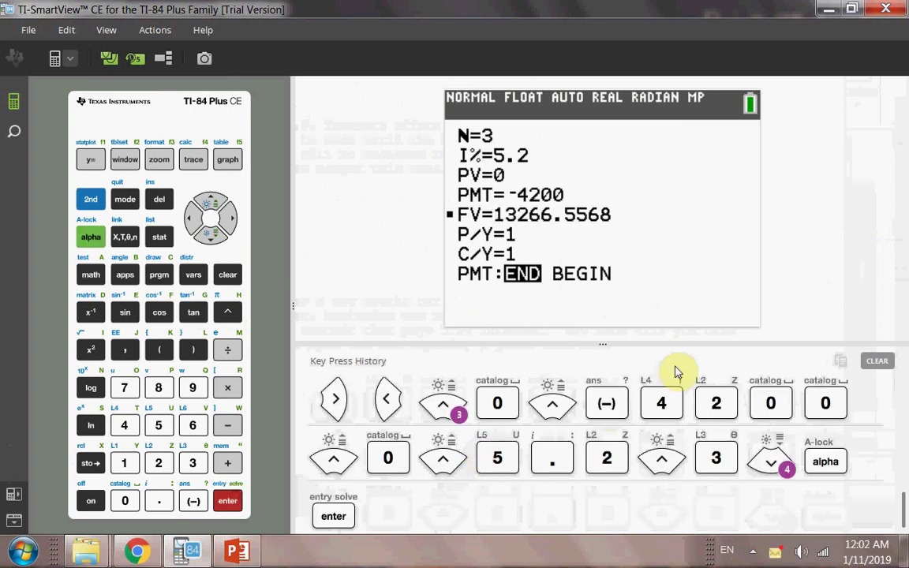
key("alt+Tab")
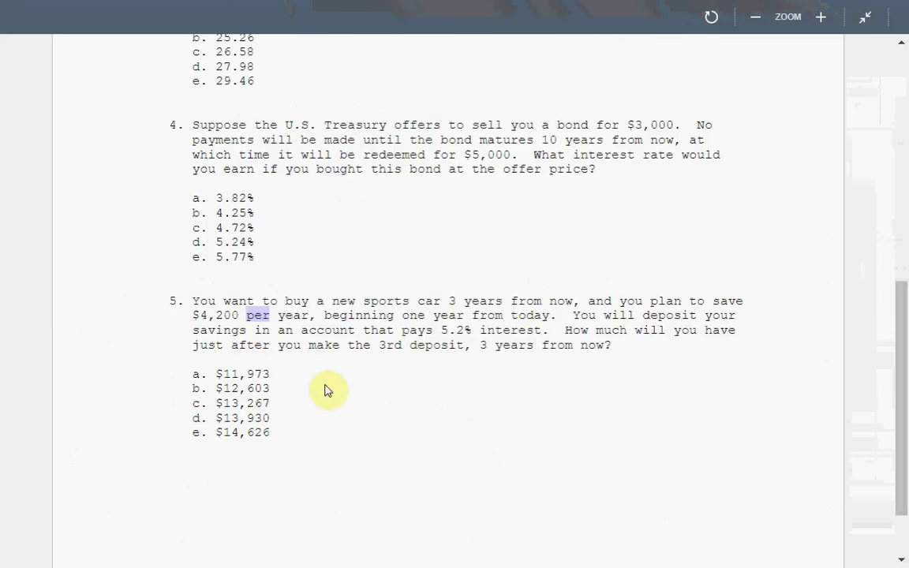
left_click(271, 404)
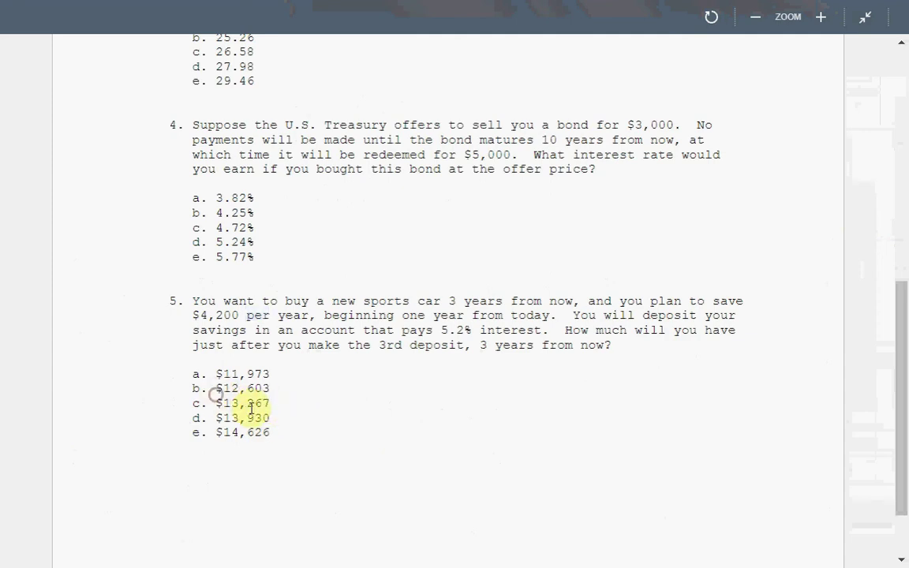